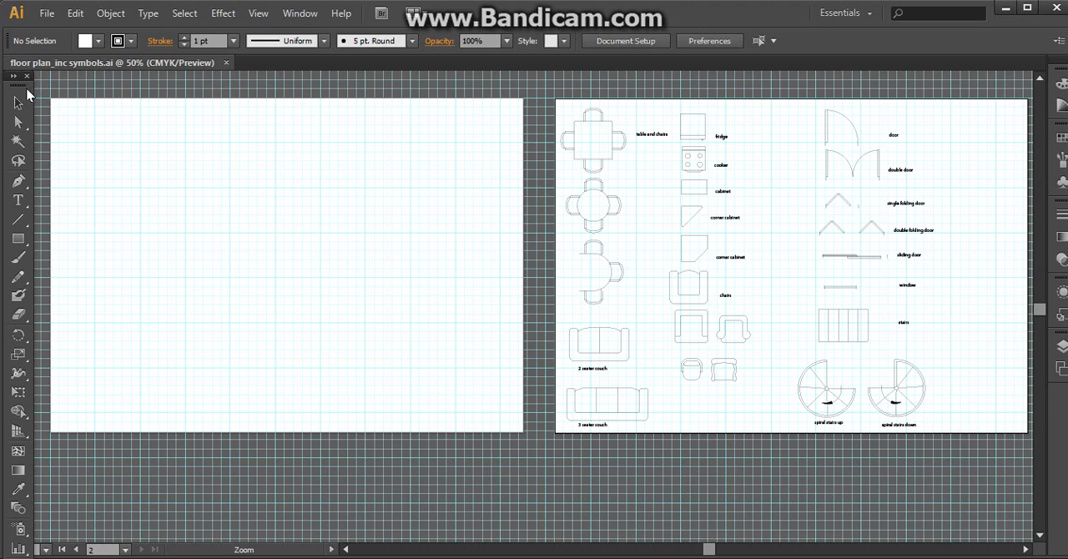
Dock the floating toolbox along the left edge of the workspace.
left_click_drag(18, 77, 49, 0)
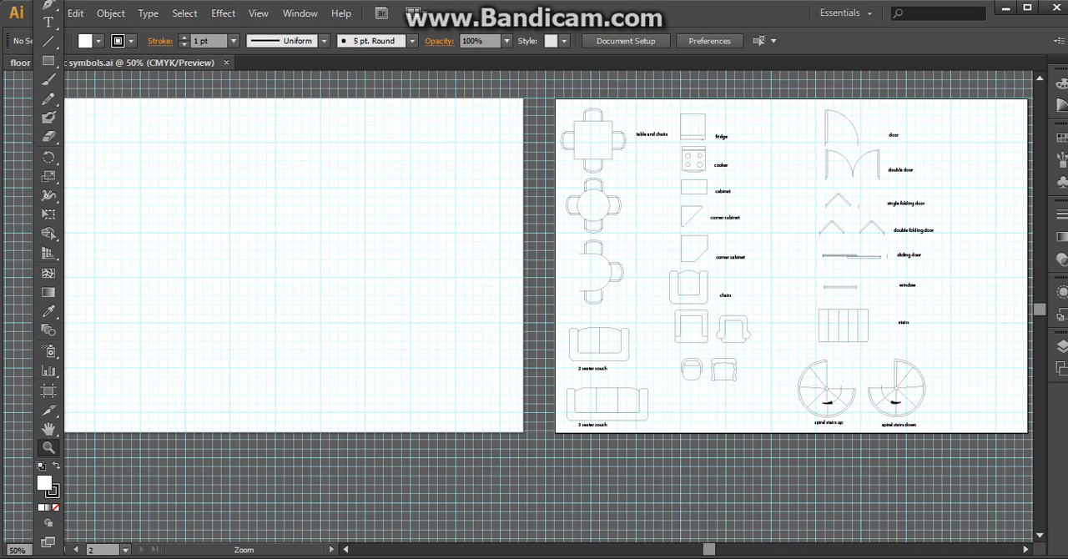
left_click_drag(48, 0, 10, 0)
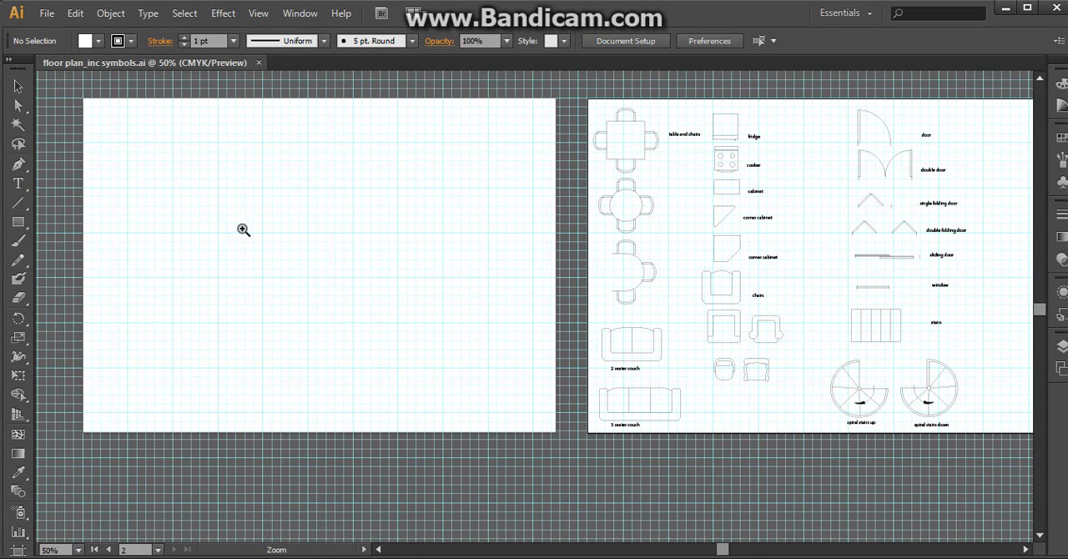
Show the rulers around the floor plan document.
left_click(312, 258)
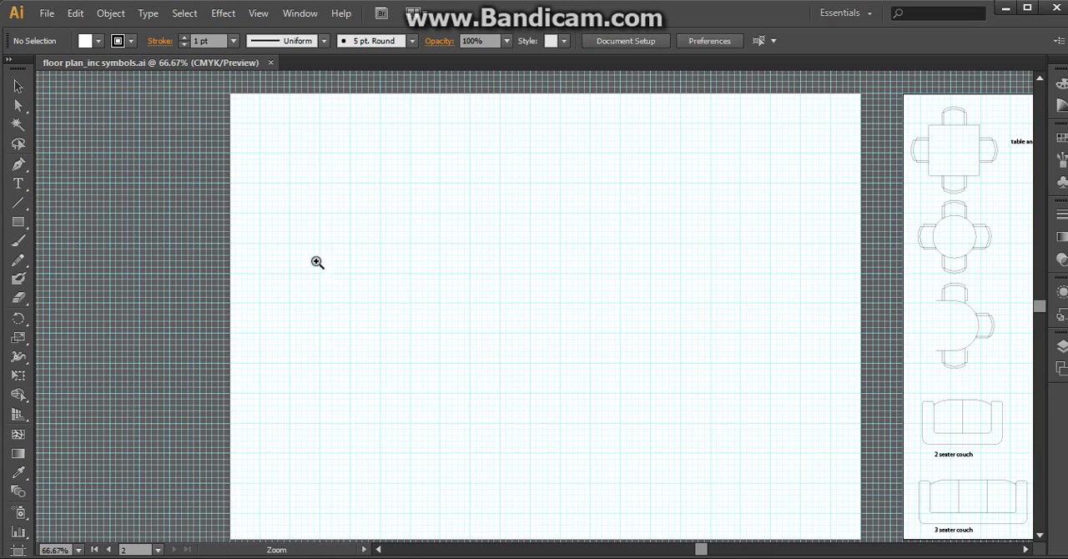
left_click(684, 375)
left_click(359, 287)
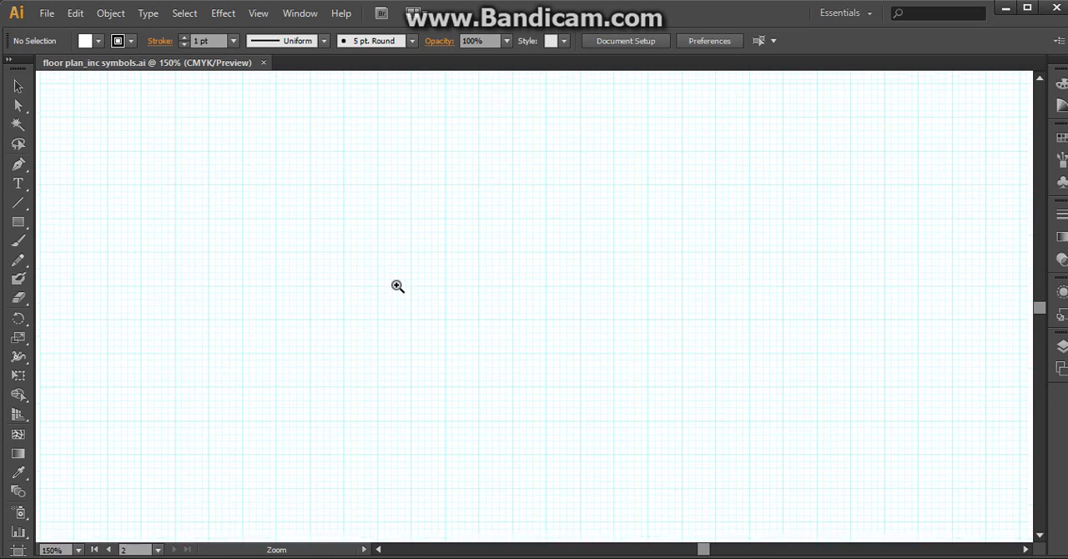
scroll(392, 301, "up", 3)
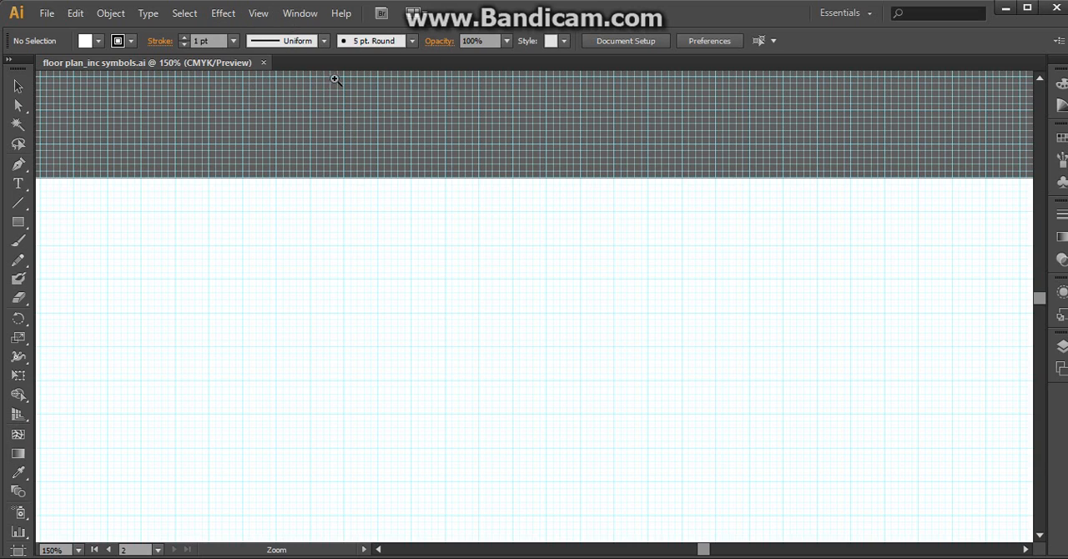
left_click(258, 14)
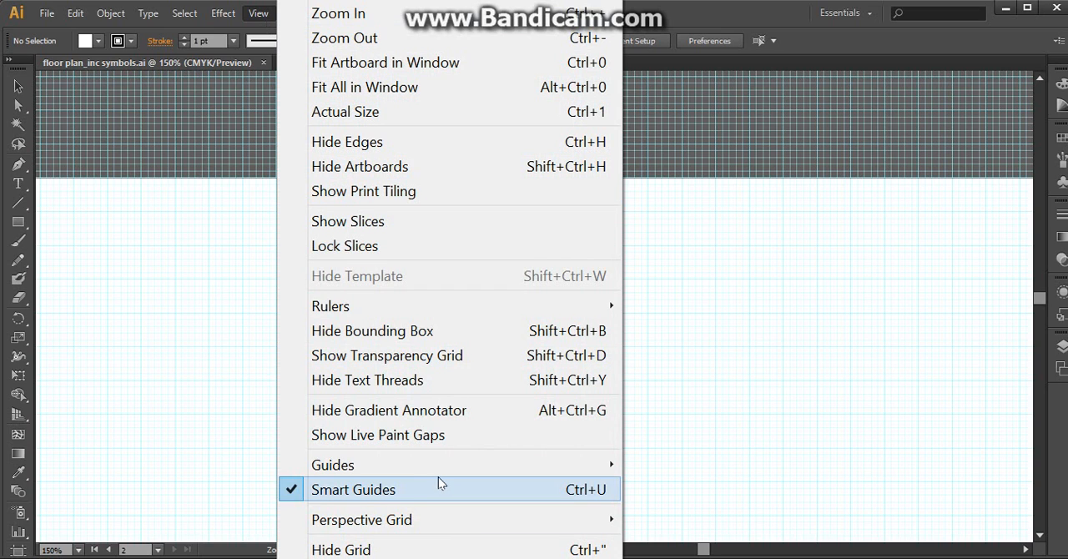
mouse_move(408, 308)
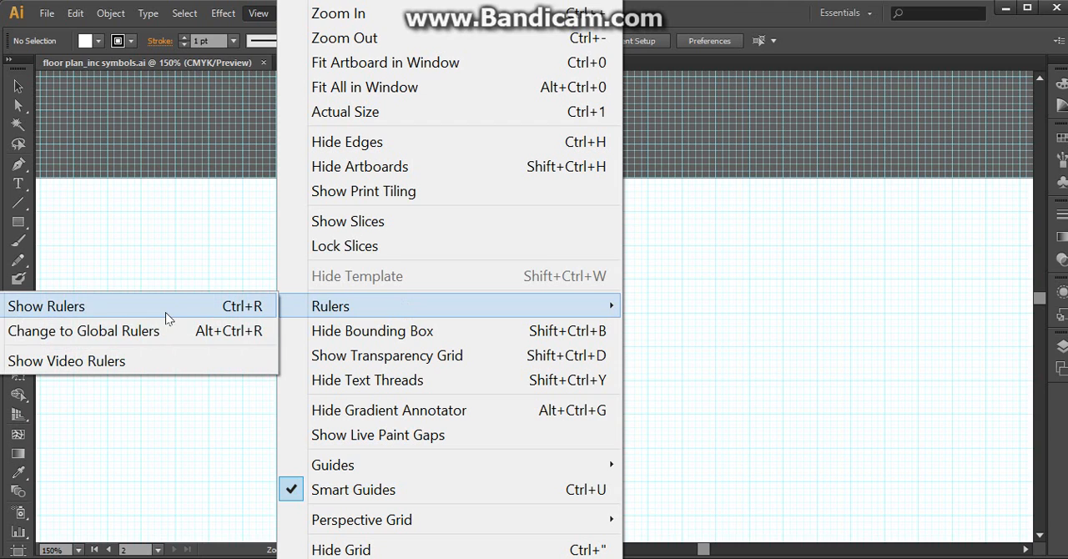
left_click(165, 312)
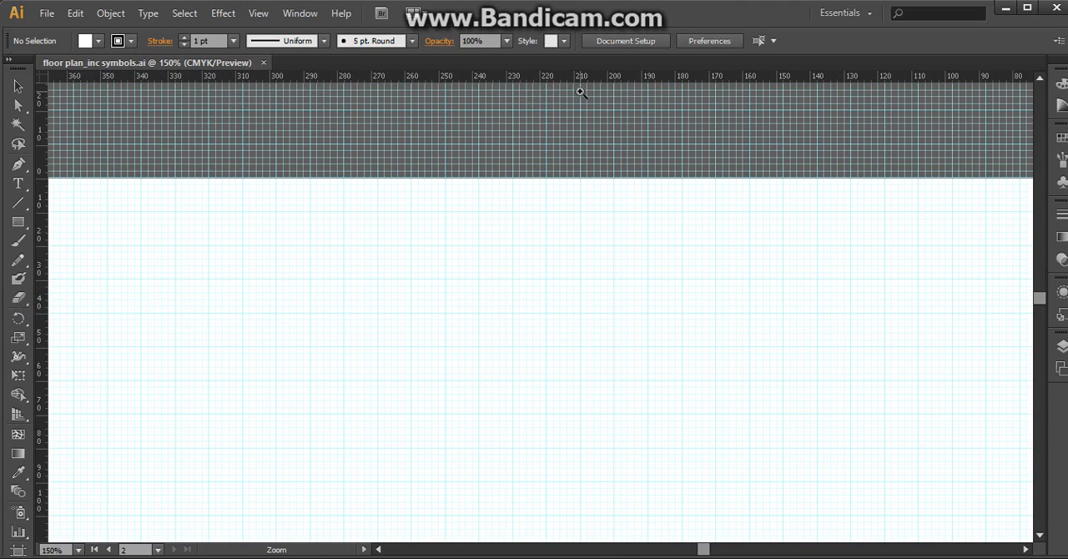
Draw a vertical line about 43 mm long near the blank artboard's upper-left corner, starting about 20 mm across and 10 mm down.
left_click(487, 149)
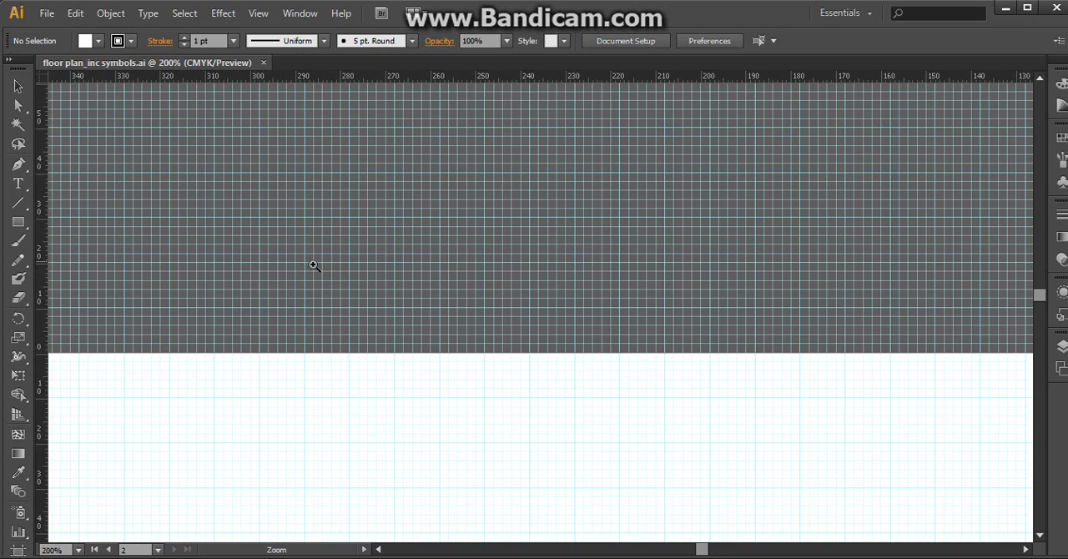
key("space")
left_click_drag(240, 340, 341, 136)
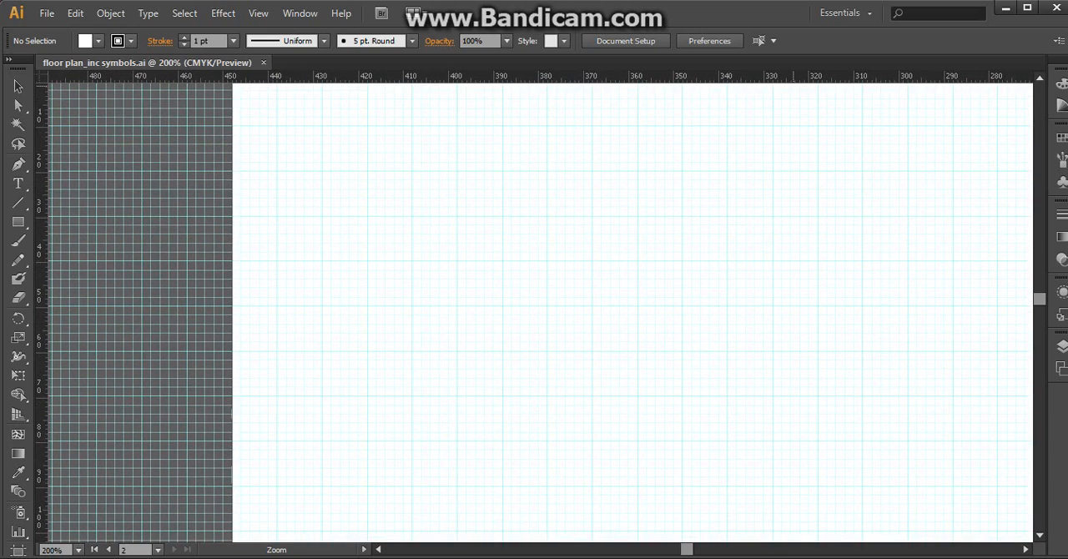
left_click(964, 435)
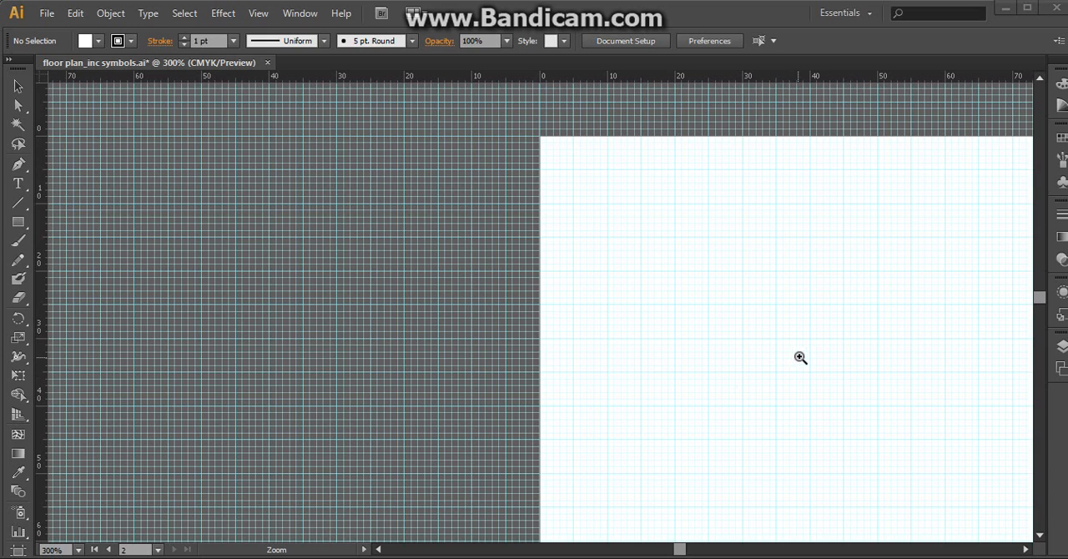
left_click(18, 205)
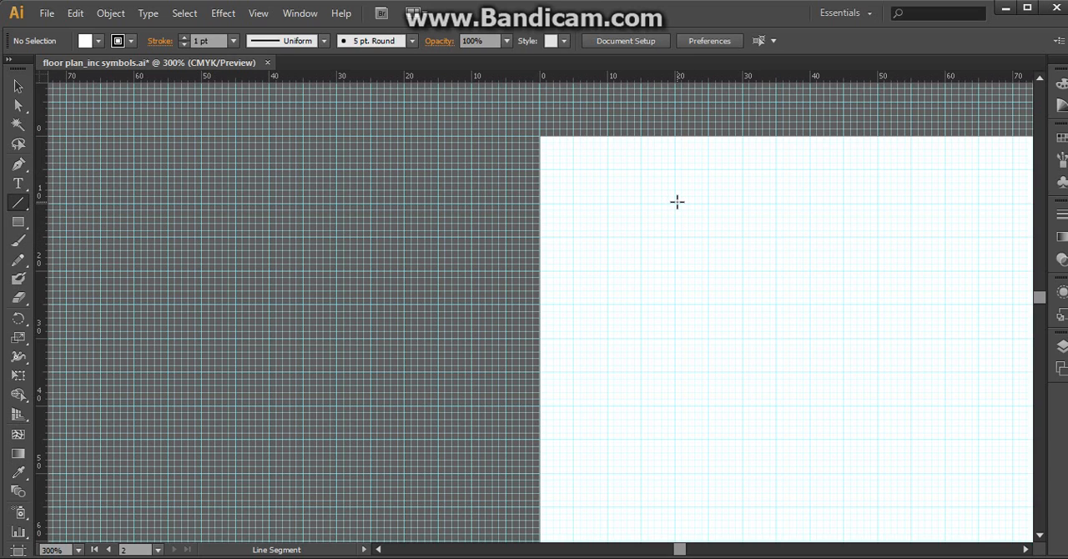
left_click_drag(676, 201, 676, 490)
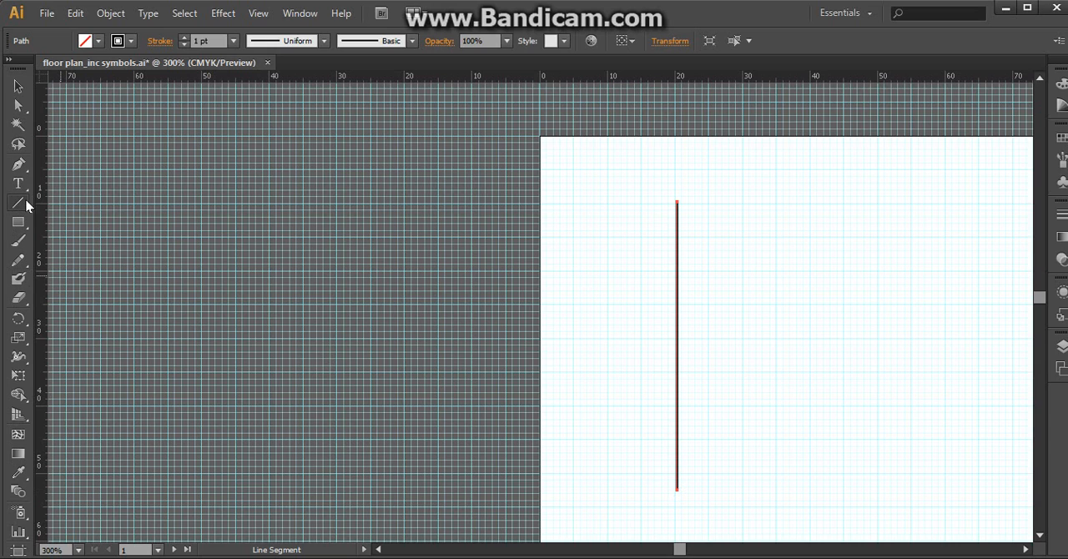
Add a second vertical line 150 mm long, to the right of the first line.
left_click(781, 203)
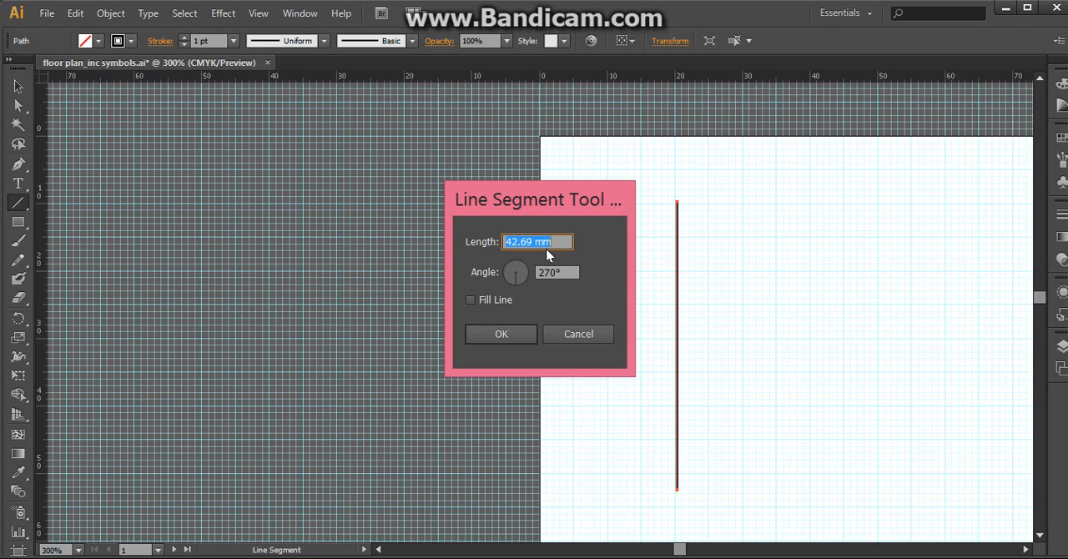
type("150")
key("Return")
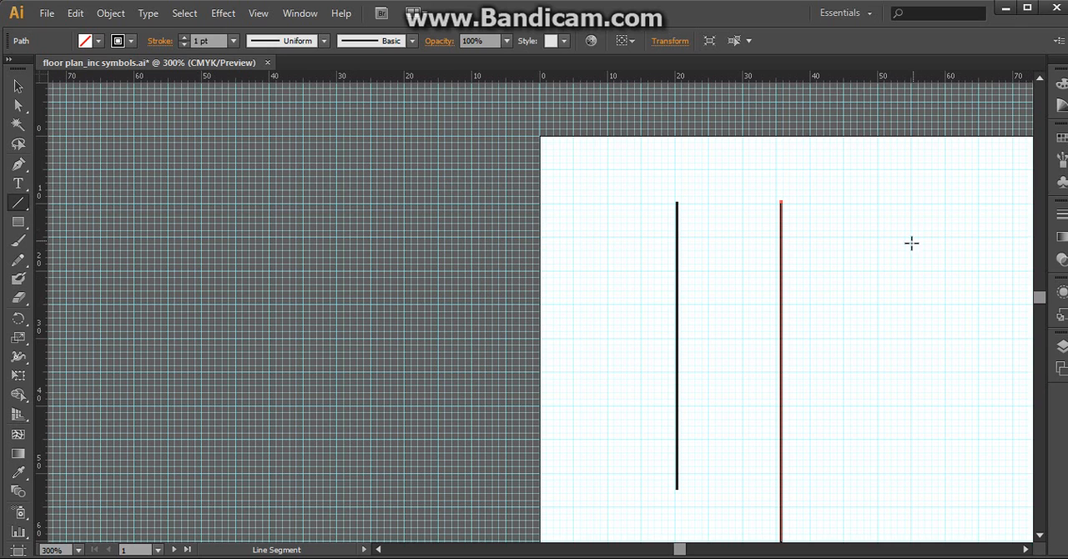
Examine the full extent of the 150 mm line in relation to the artboard and the shorter line.
scroll(911, 243, "down", 6)
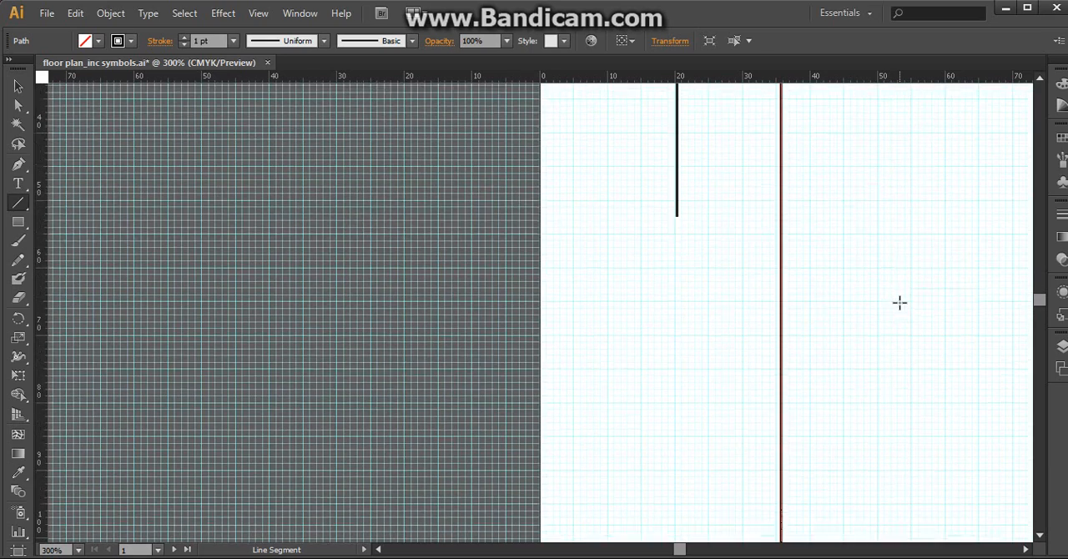
scroll(900, 302, "down", 5)
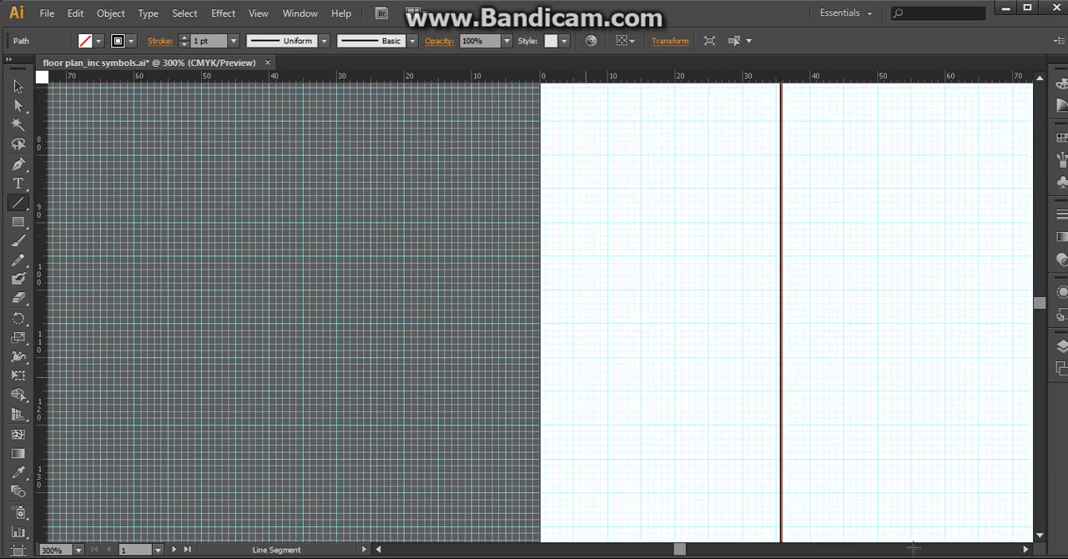
key("z")
left_click(885, 265, "alt")
left_click(498, 327, "alt")
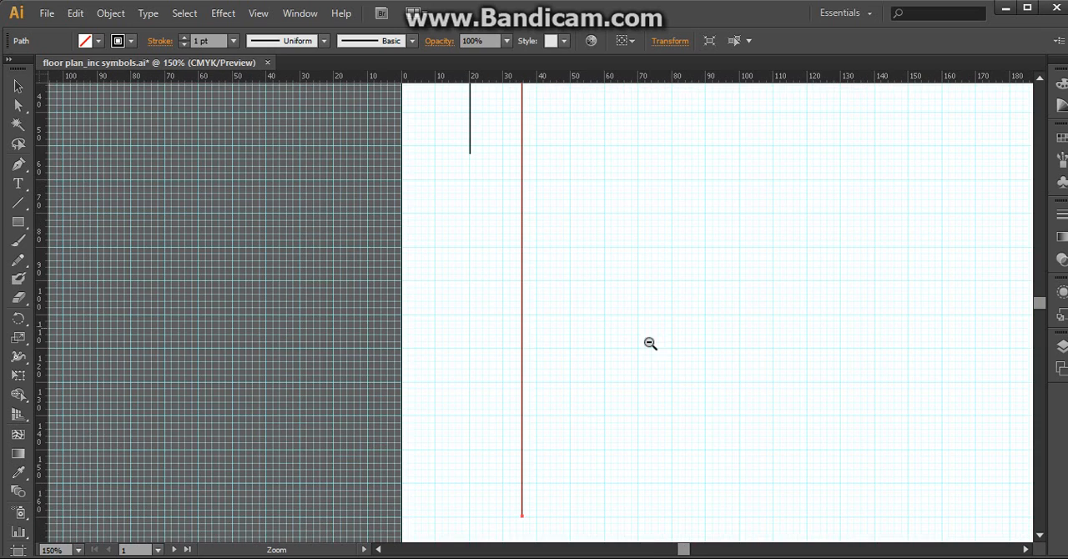
left_click(673, 342, "alt")
left_click(639, 312, "alt")
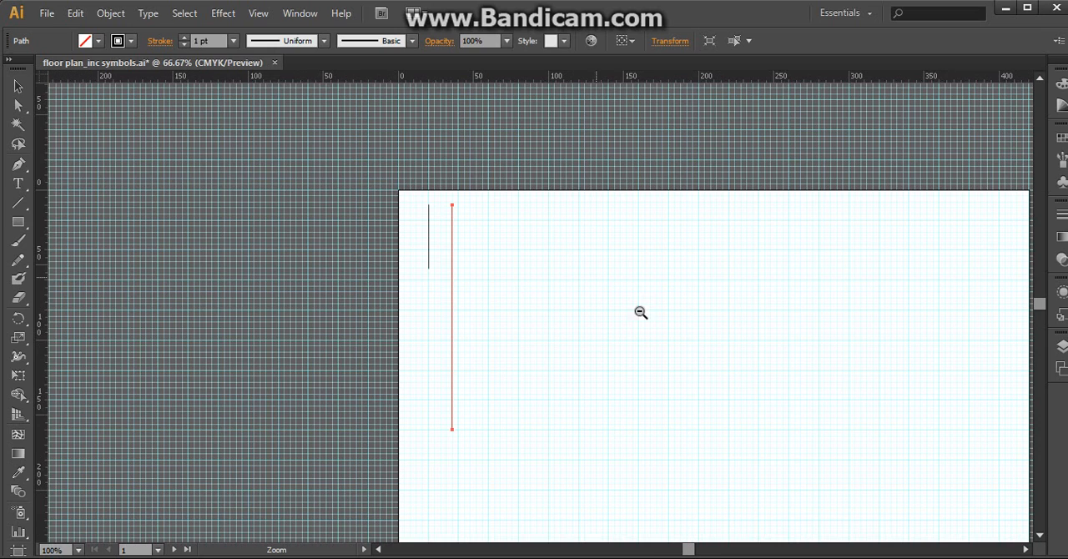
Move the 150 mm line right and down to about 70 mm across and 30 mm down the artboard.
left_click(482, 327)
left_click(562, 308)
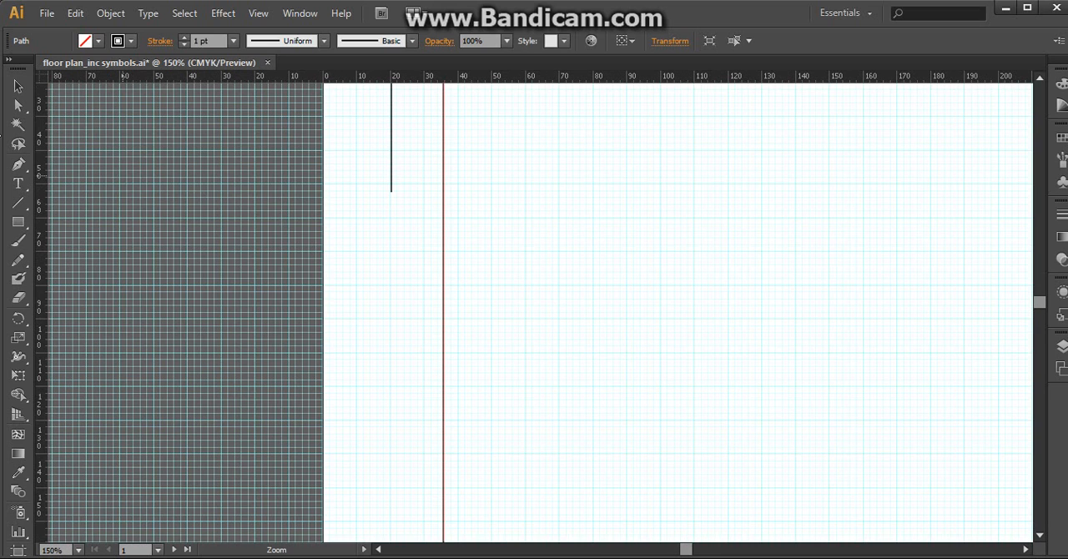
left_click(17, 86)
left_click(443, 276)
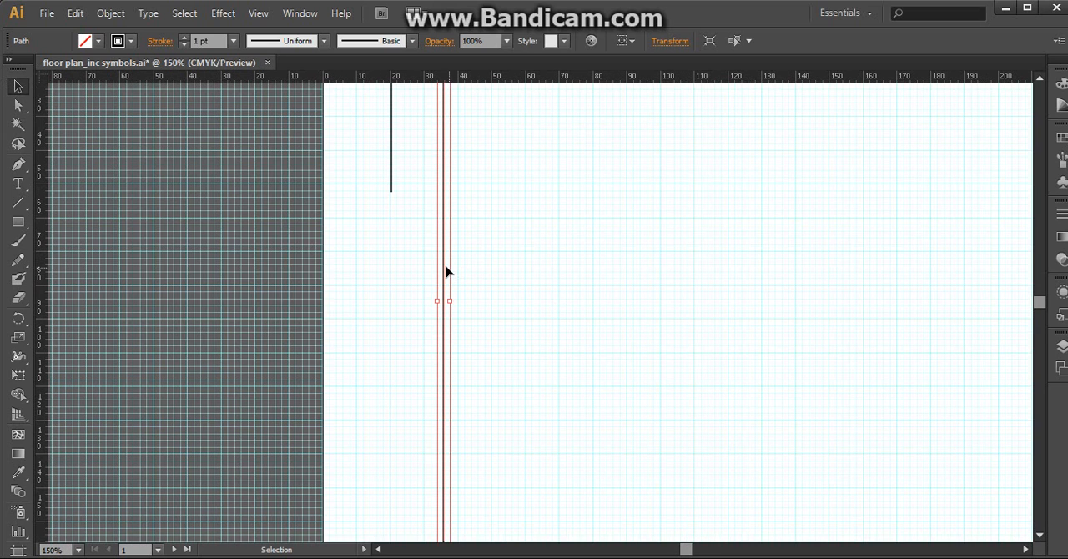
left_click_drag(446, 272, 560, 338)
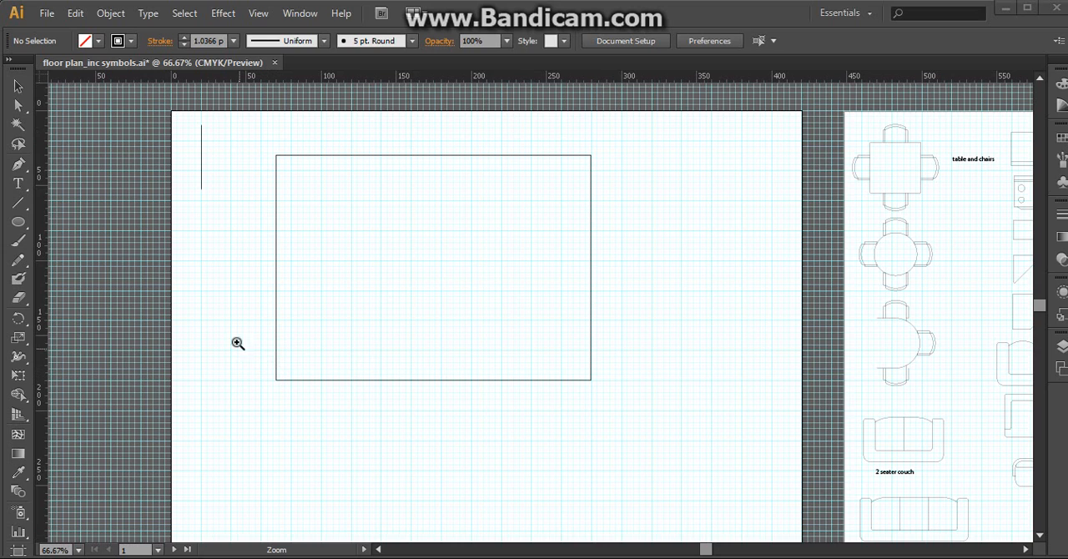
Check the large rectangle's individual sides by selecting the upper, right and lower lines one after another, and deselect them.
left_click(20, 87)
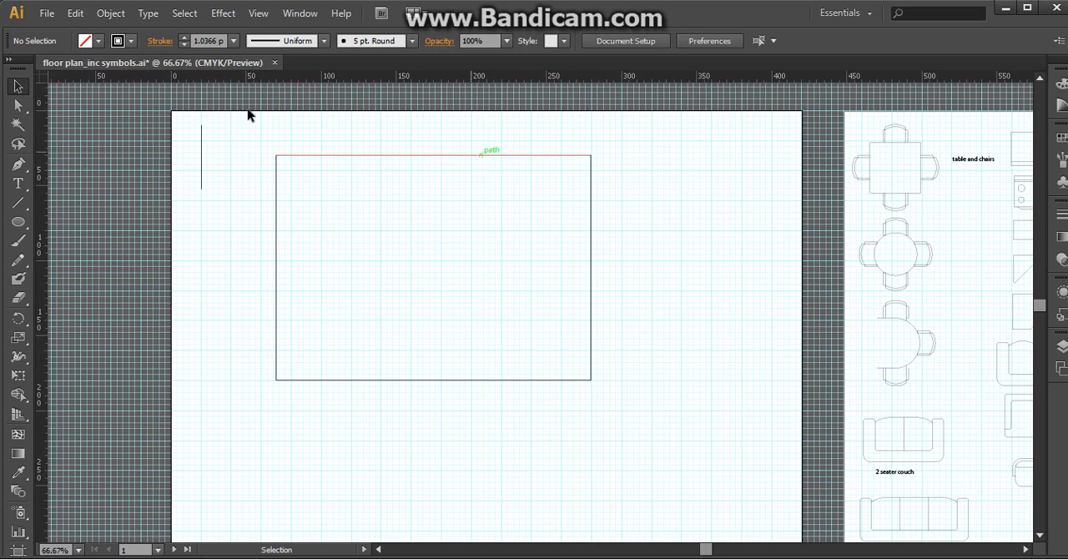
left_click(367, 156)
left_click(591, 250)
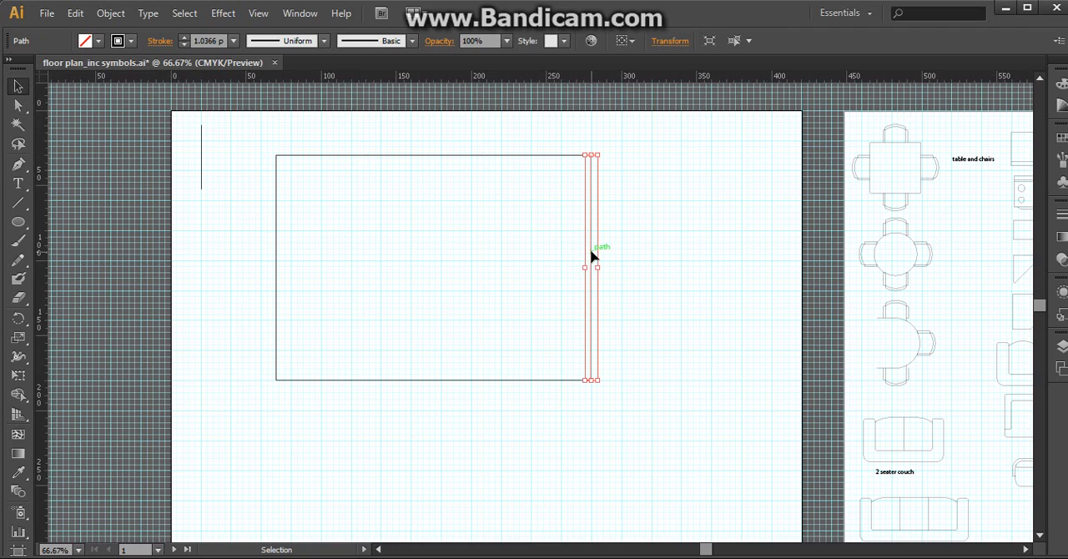
left_click(479, 381)
left_click(390, 467)
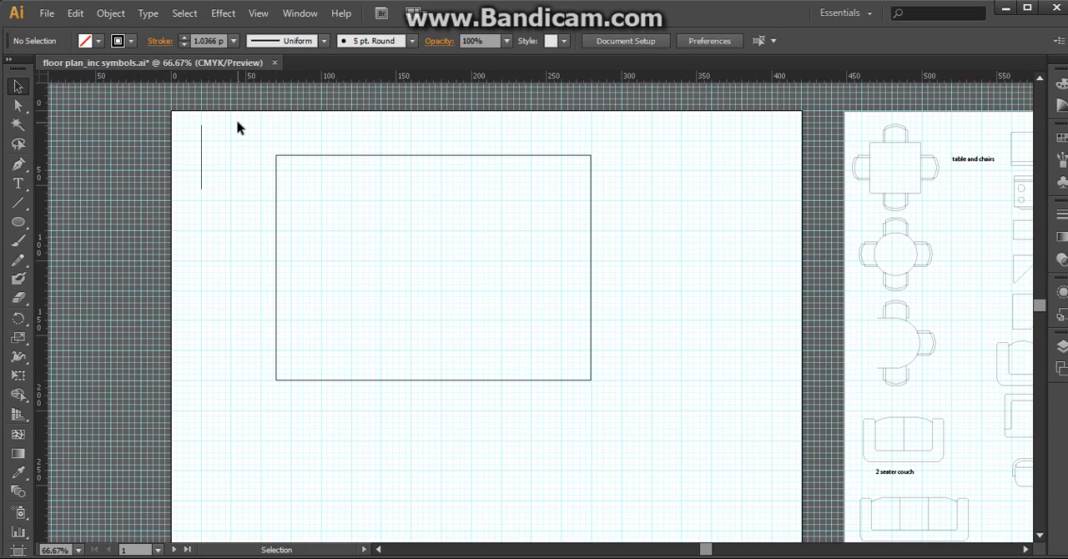
Select all four lines of the large rectangle and set their stroke weight to 9 pt.
left_click(18, 87)
left_click_drag(262, 138, 676, 408)
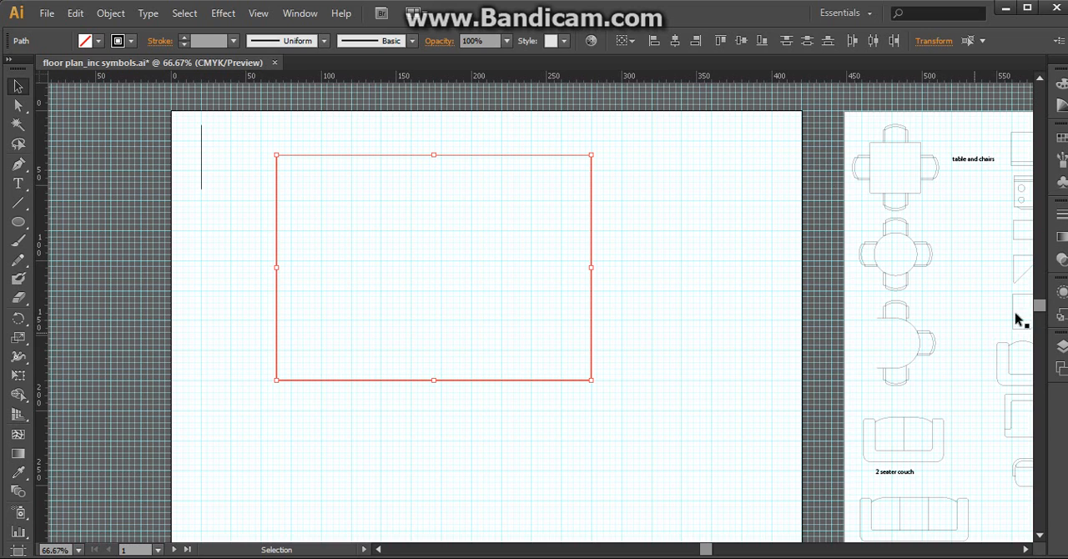
left_click(304, 19)
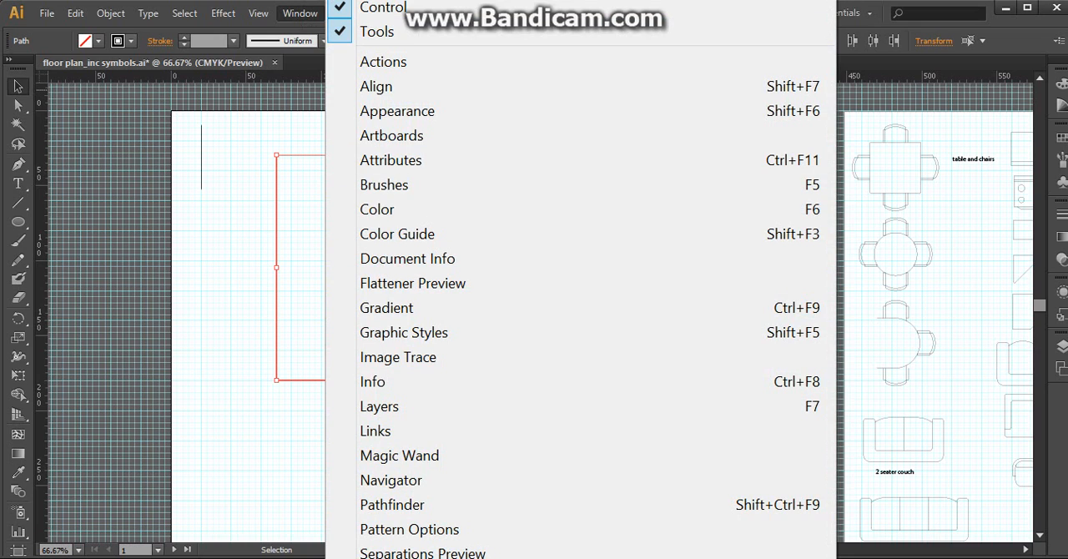
left_click(1062, 217)
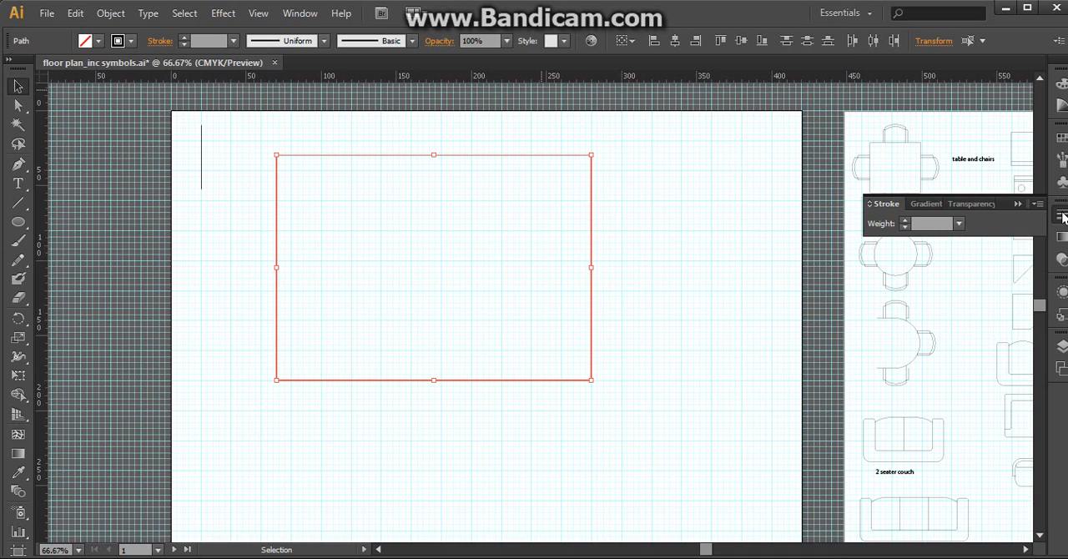
left_click(924, 220)
type("9pt")
key("Return")
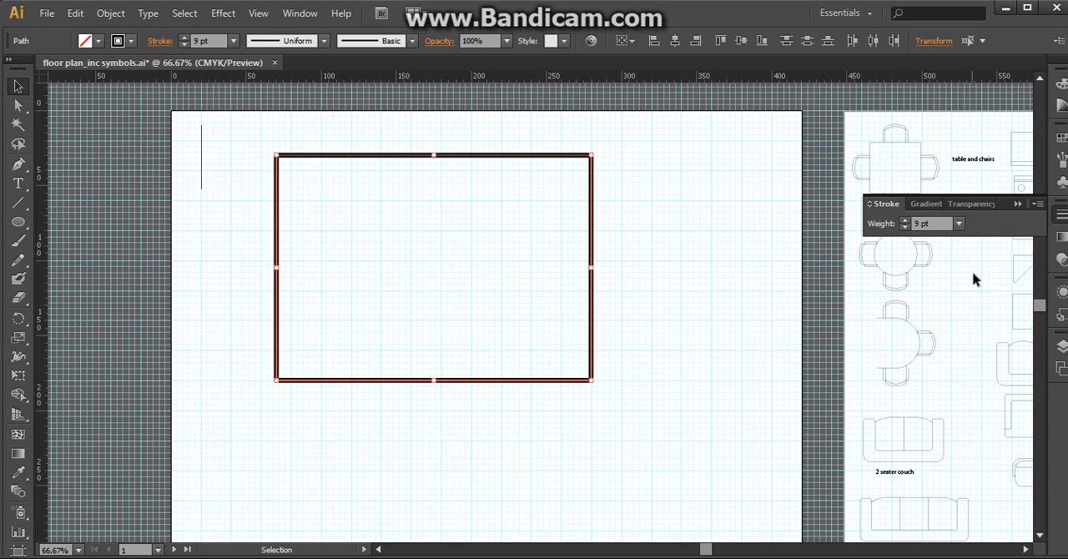
Try stroke weights of 3 mm, 8 pt and 9 pt on the selected rectangle lines.
left_click(921, 223)
left_click(926, 221)
type("3mm")
key("Return")
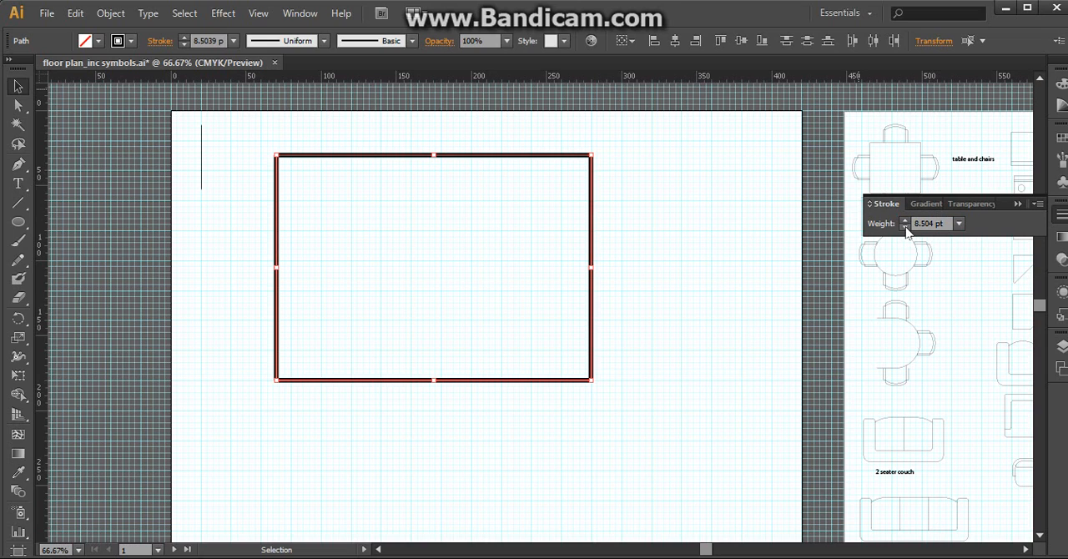
left_click(906, 226)
left_click(960, 223)
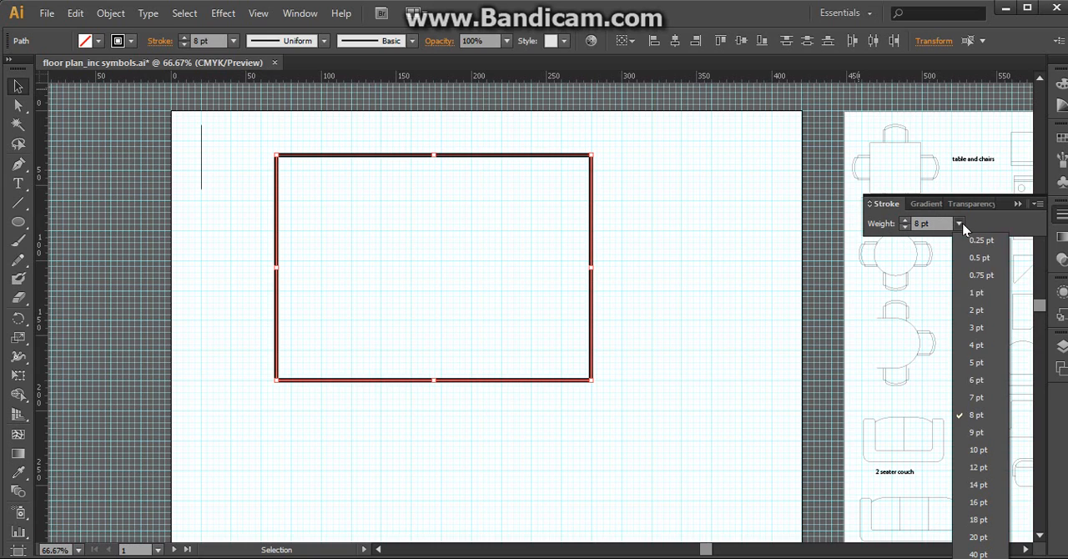
left_click(984, 431)
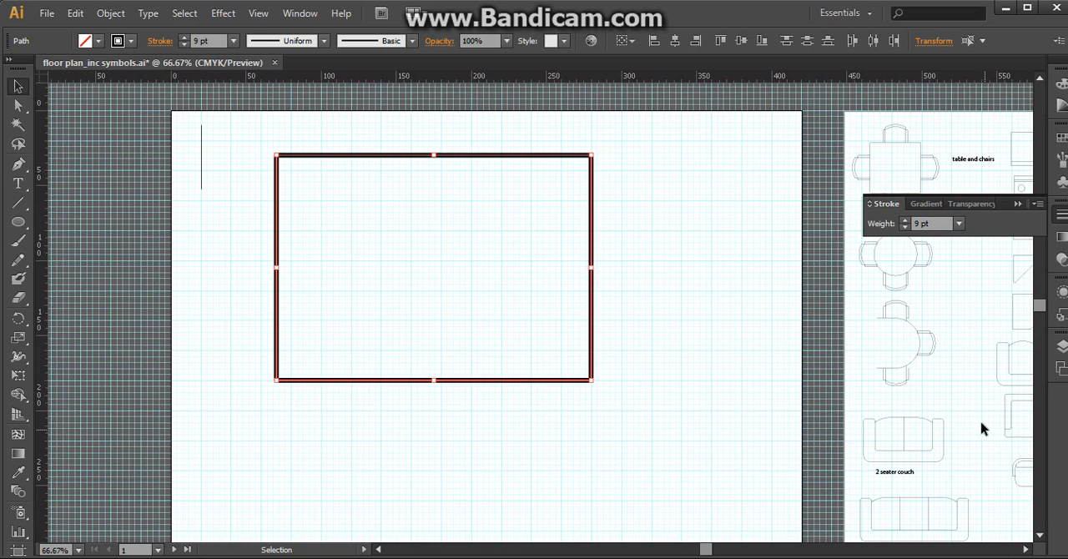
Set the stroke weight of the rectangle's four lines to 3 mm and deselect them.
left_click(935, 222)
type("3mm")
key("Return")
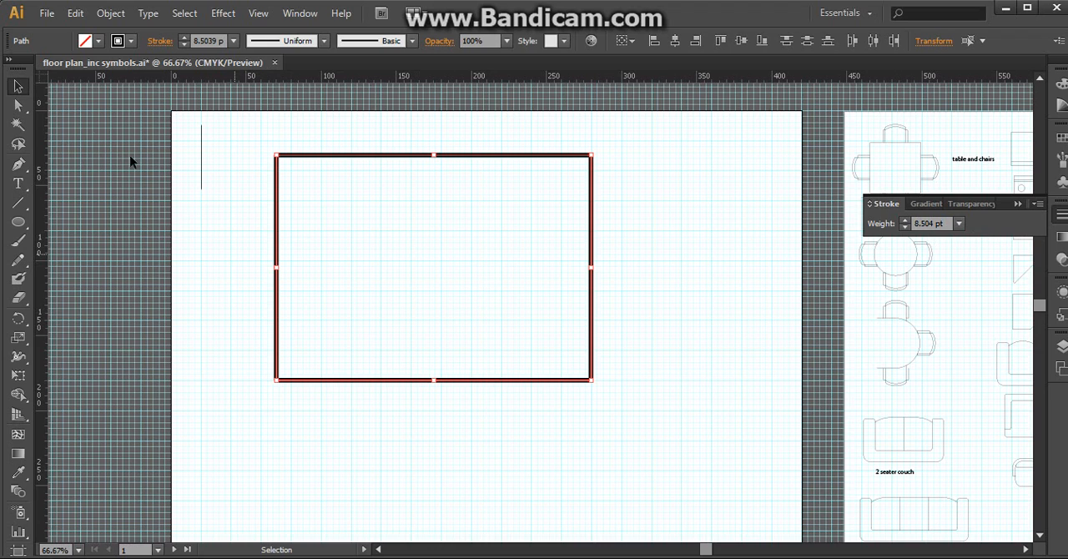
left_click(211, 225)
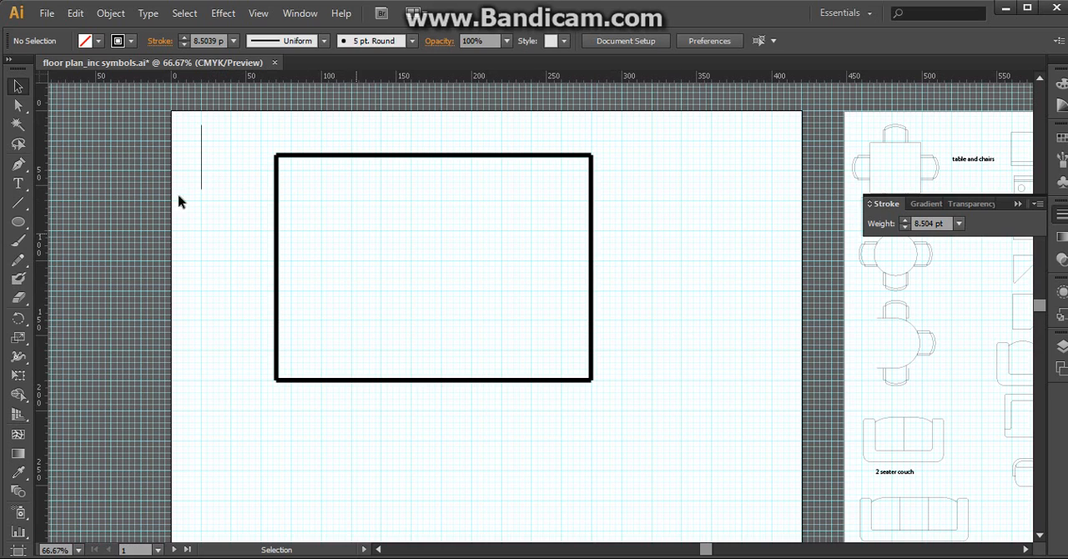
Draw a horizontal inner wall line about 170 mm long, running inward from the rectangle's right wall, and give it a 3 pt stroke.
left_click(19, 209)
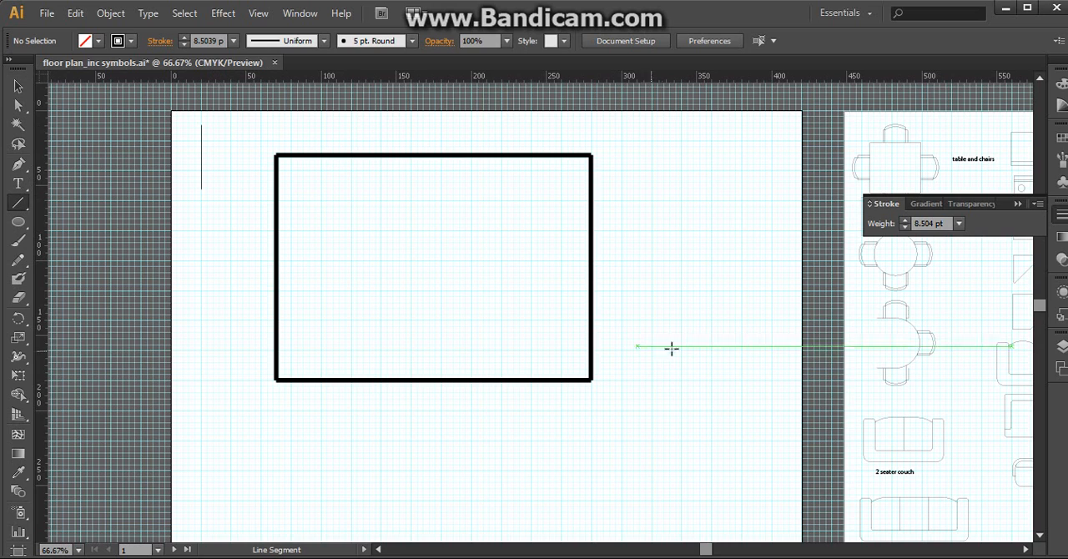
left_click_drag(591, 324, 338, 322)
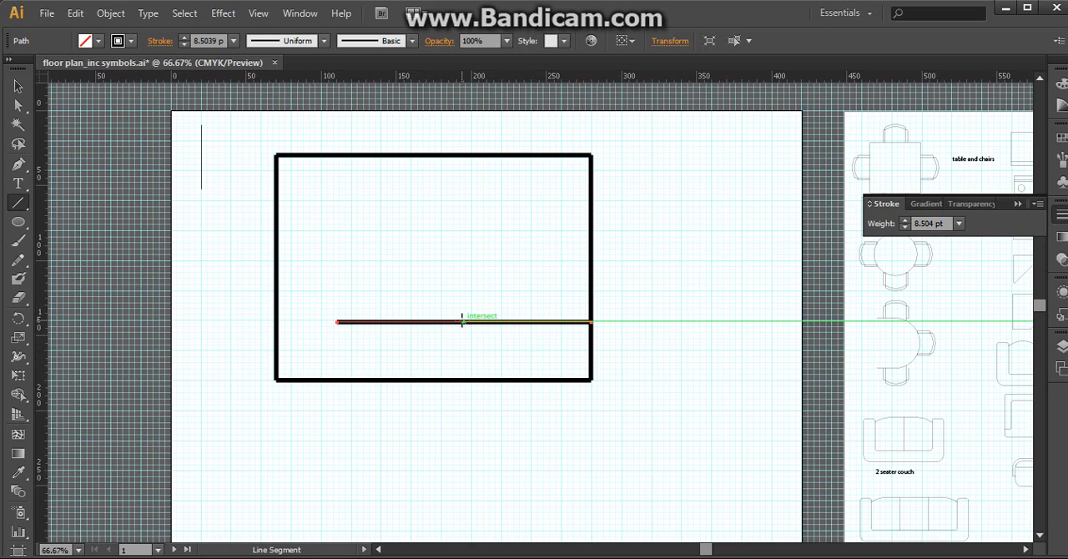
left_click(914, 222)
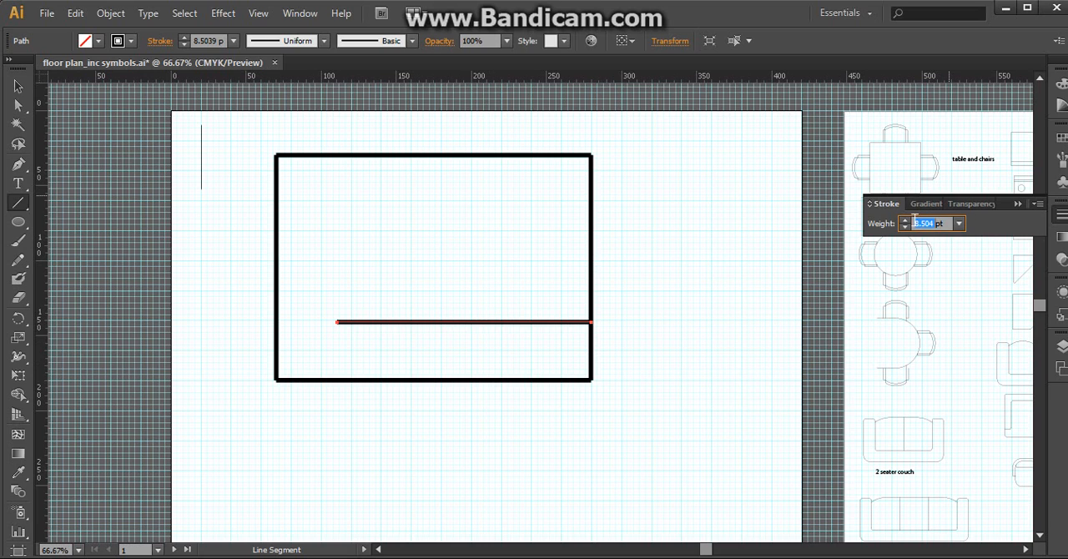
type("1mm")
key("Return")
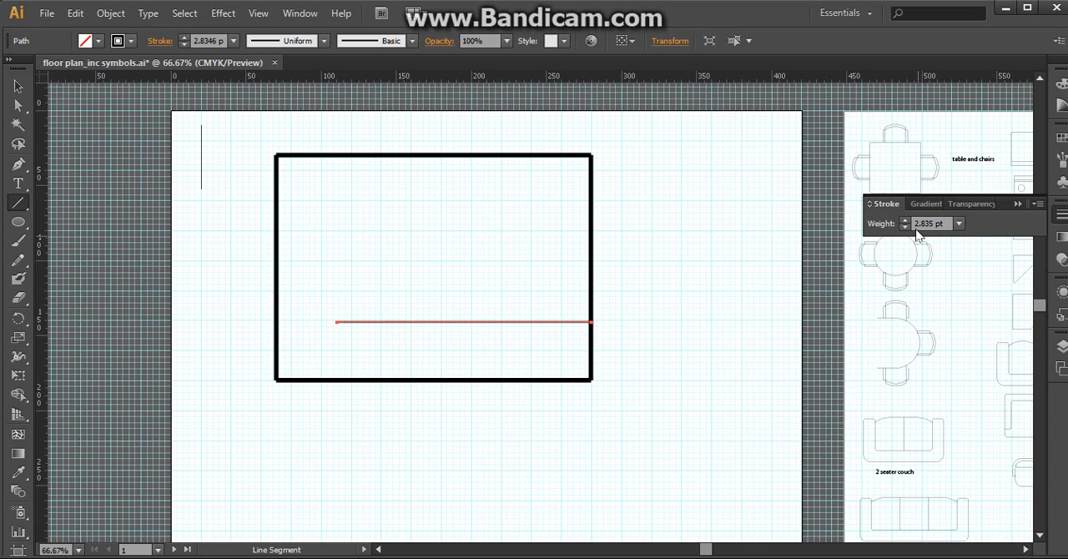
left_click(958, 225)
left_click(976, 327)
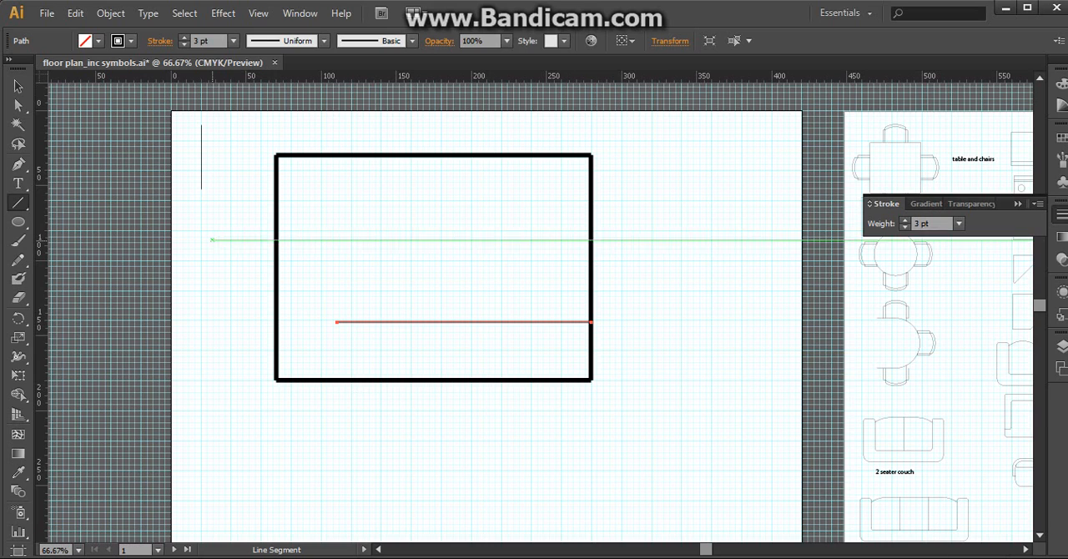
left_click(19, 84)
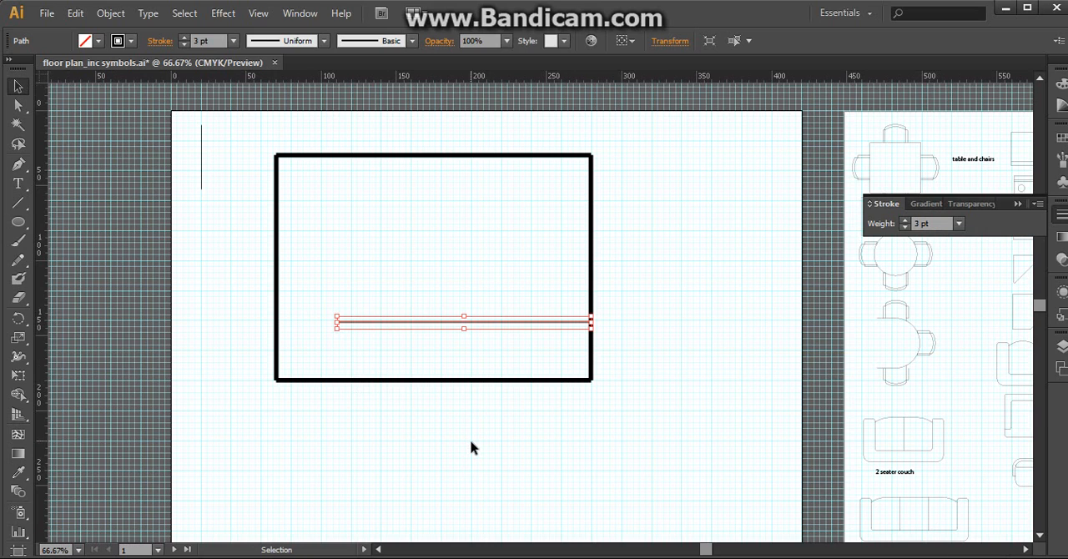
left_click(509, 442)
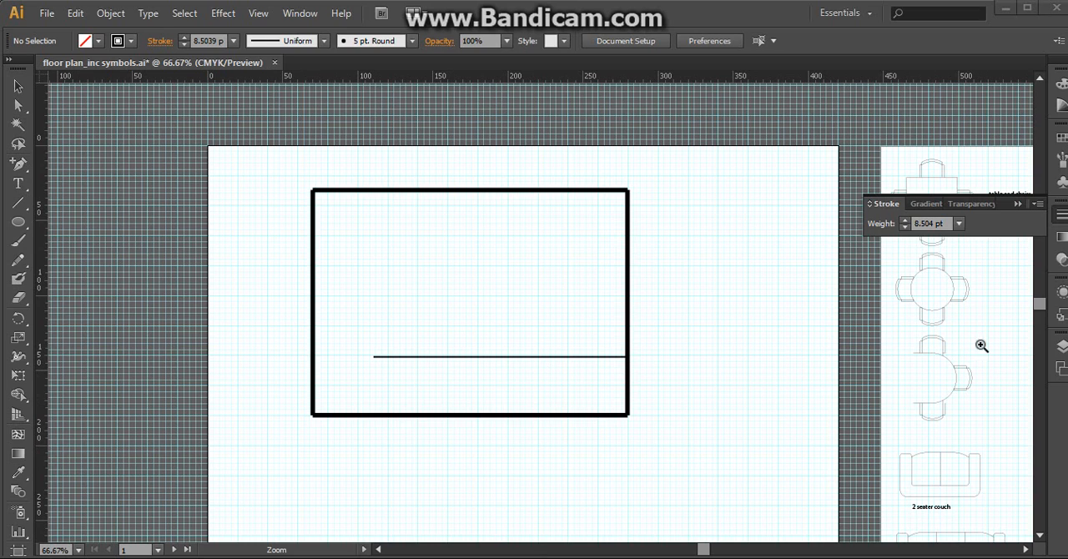
Move the door symbol from the symbols artboard onto the upper wall of the floor plan, near the wall's left end.
left_click(1025, 549)
left_click(1025, 549)
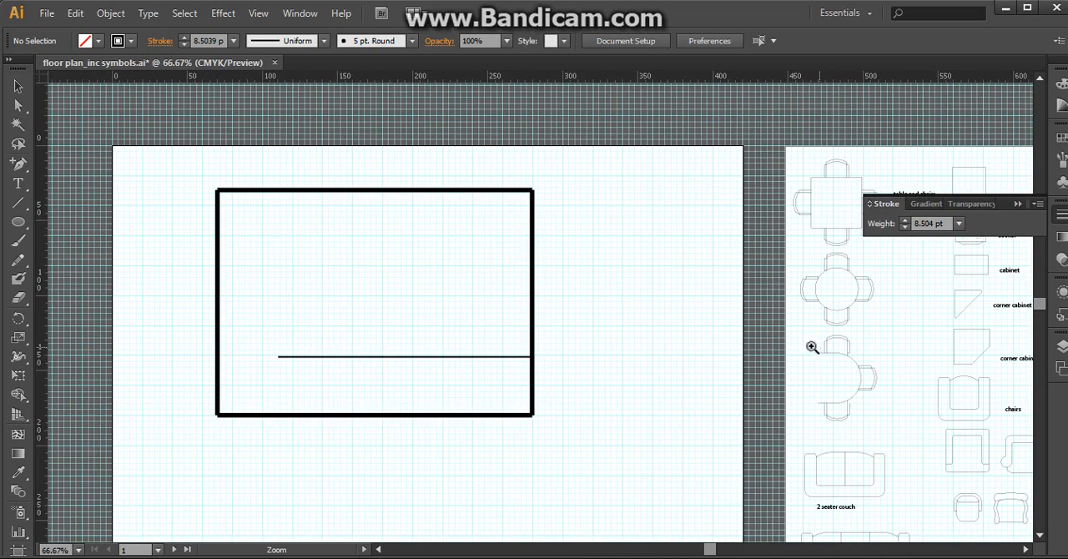
key("space")
left_click_drag(951, 367, 598, 381)
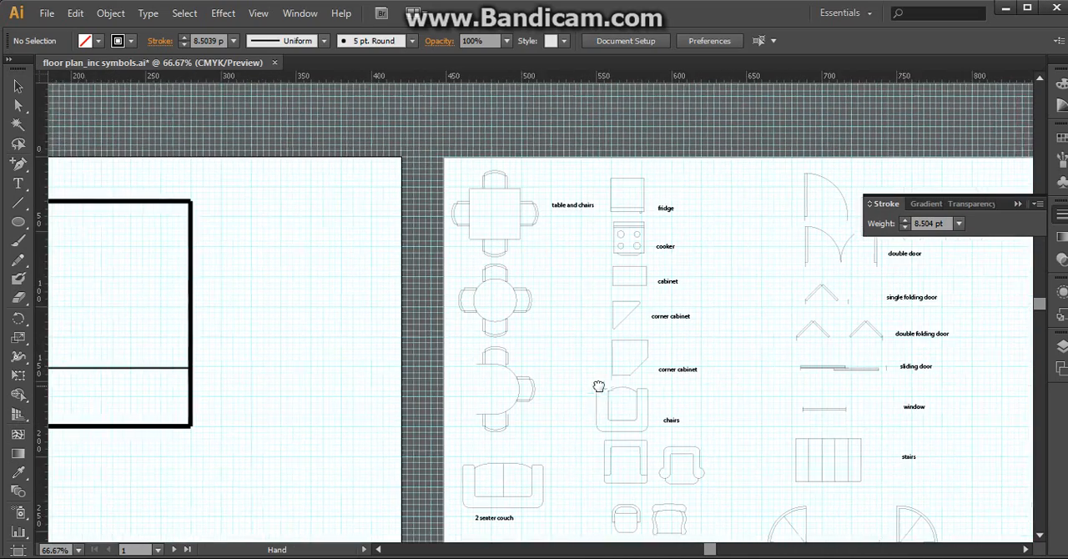
left_click_drag(839, 364, 650, 324)
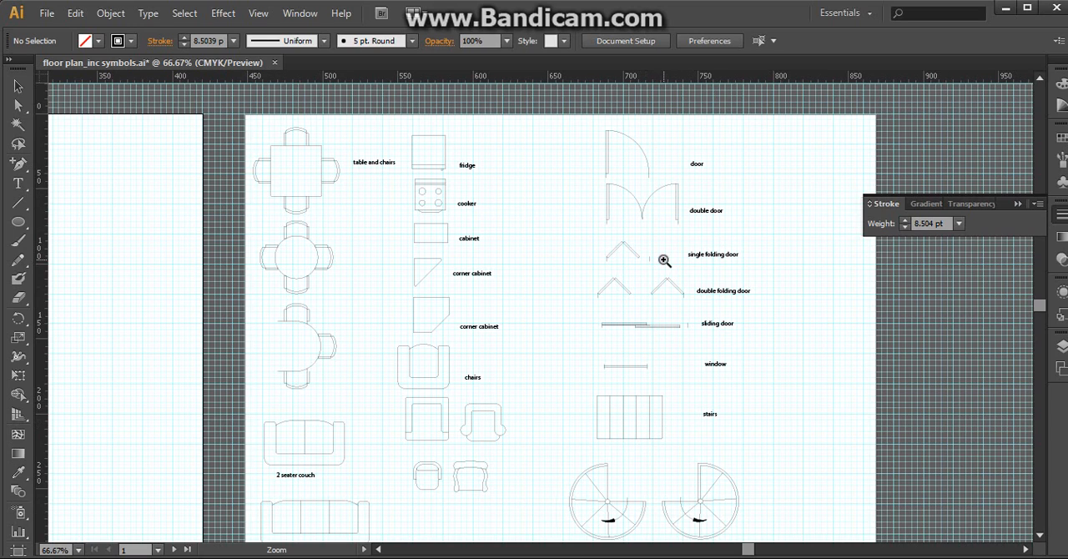
left_click(18, 86)
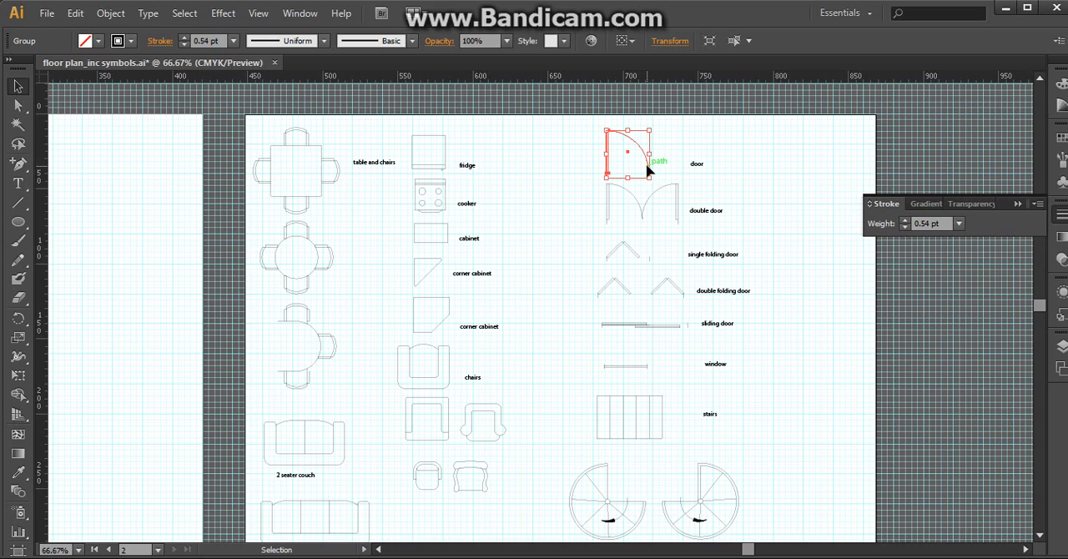
left_click_drag(648, 171, 119, 184)
left_click_drag(118, 260, 841, 307)
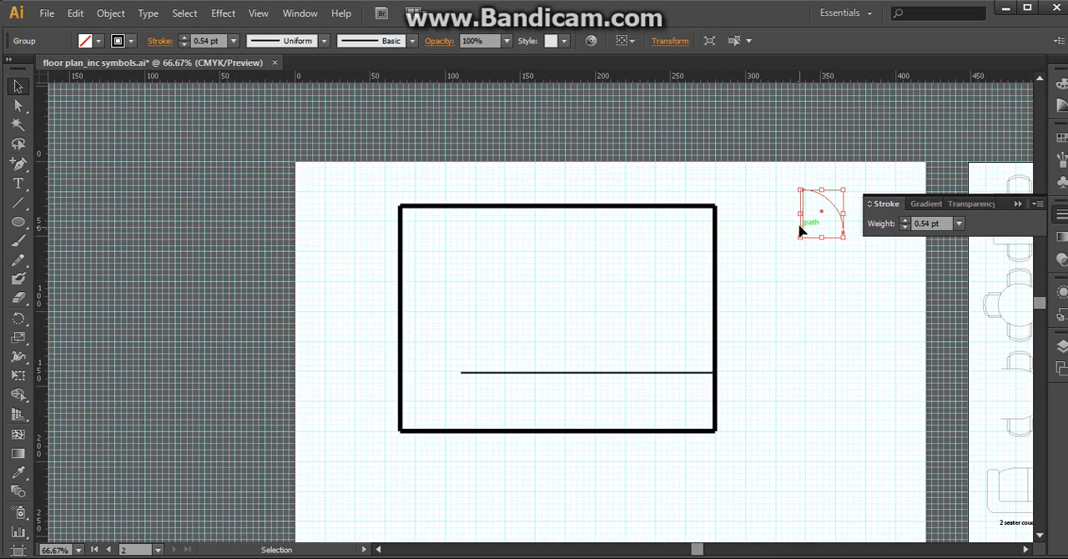
left_click_drag(799, 232, 510, 205)
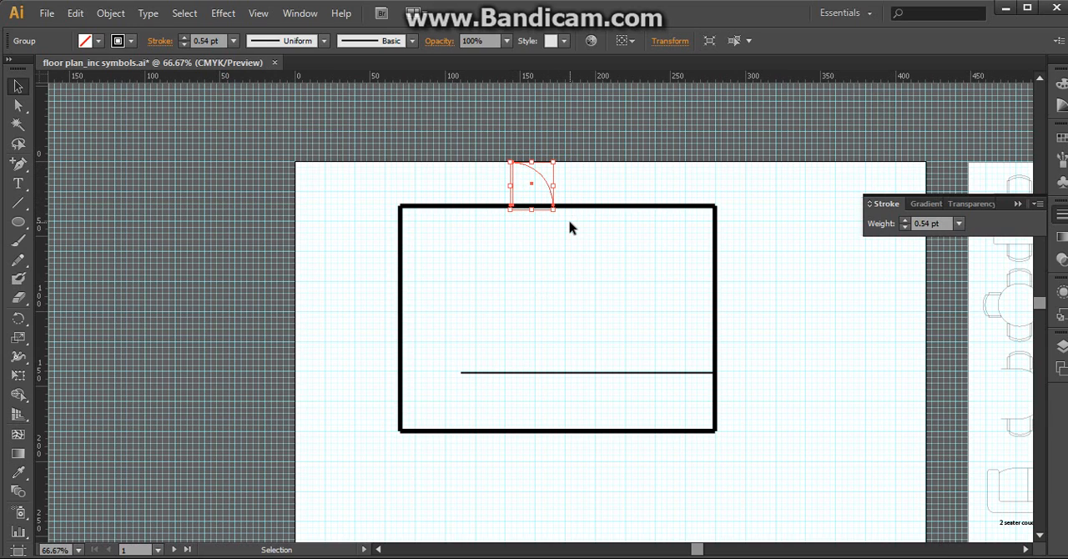
left_click_drag(512, 198, 441, 197)
Reflect the door symbol with the axis angle set to 180°.
left_click(75, 14)
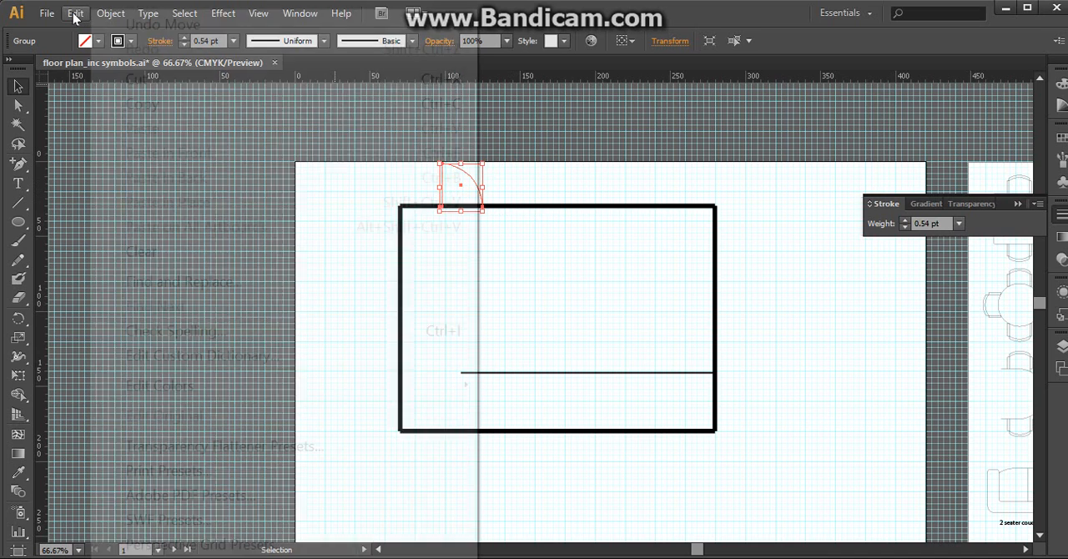
left_click(74, 14)
left_click(111, 14)
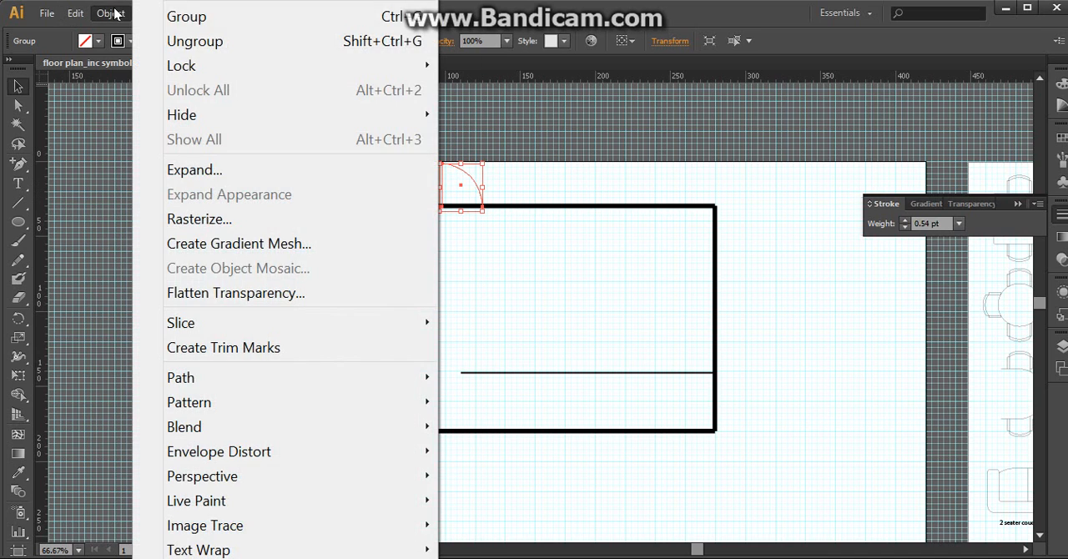
mouse_move(188, 1)
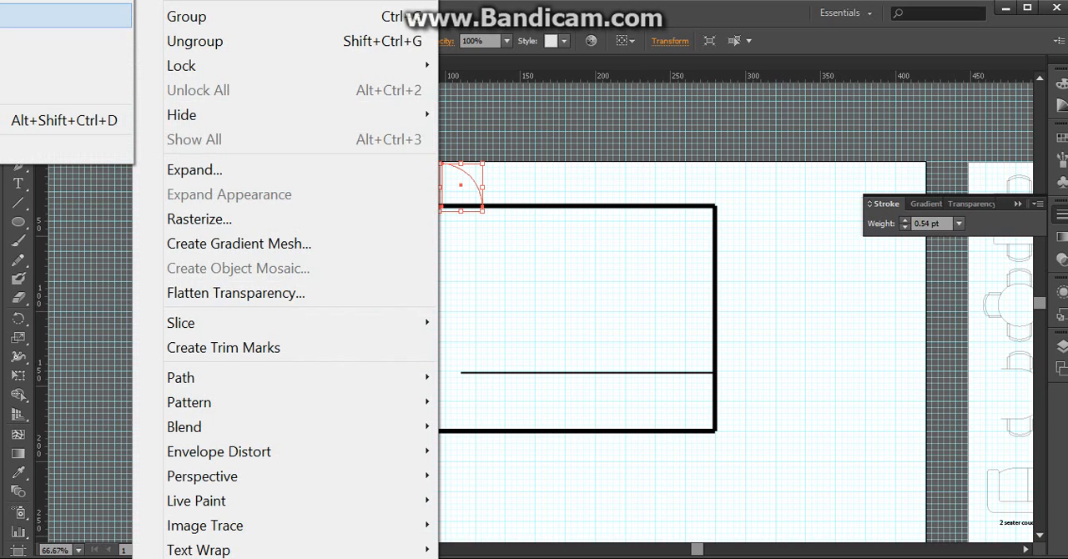
left_click(67, 40)
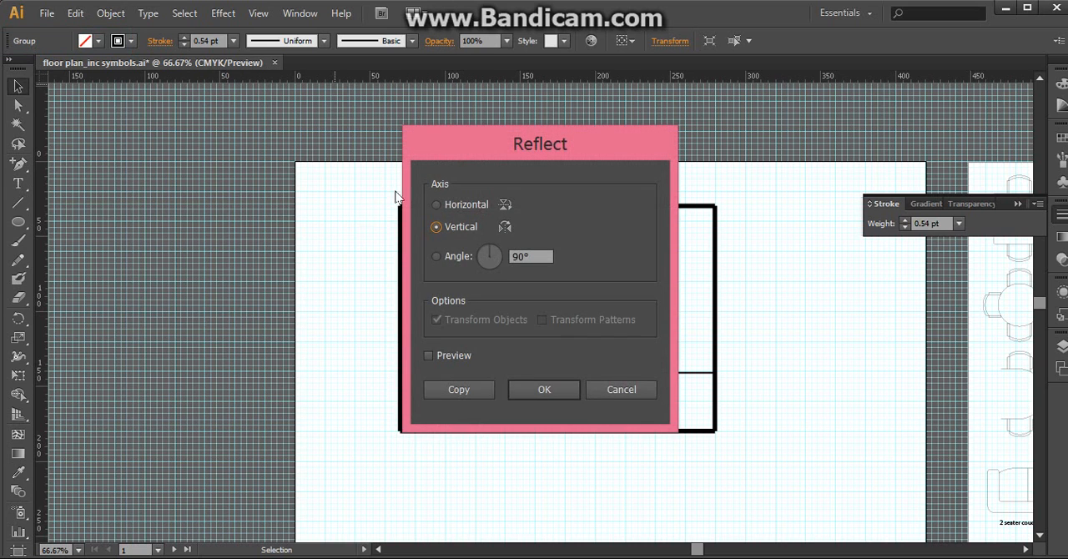
left_click_drag(463, 137, 802, 132)
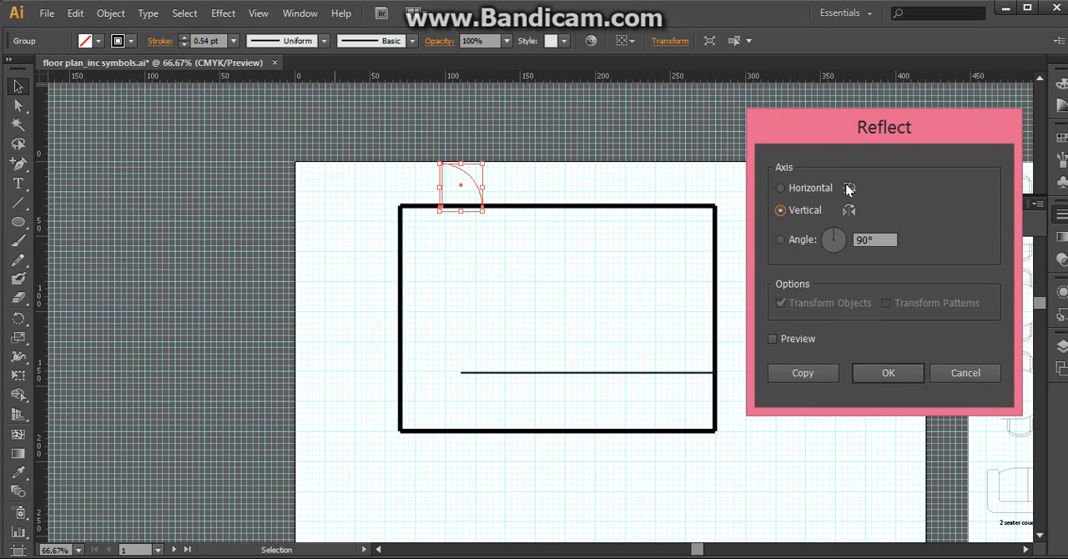
left_click(806, 189)
left_click(857, 240)
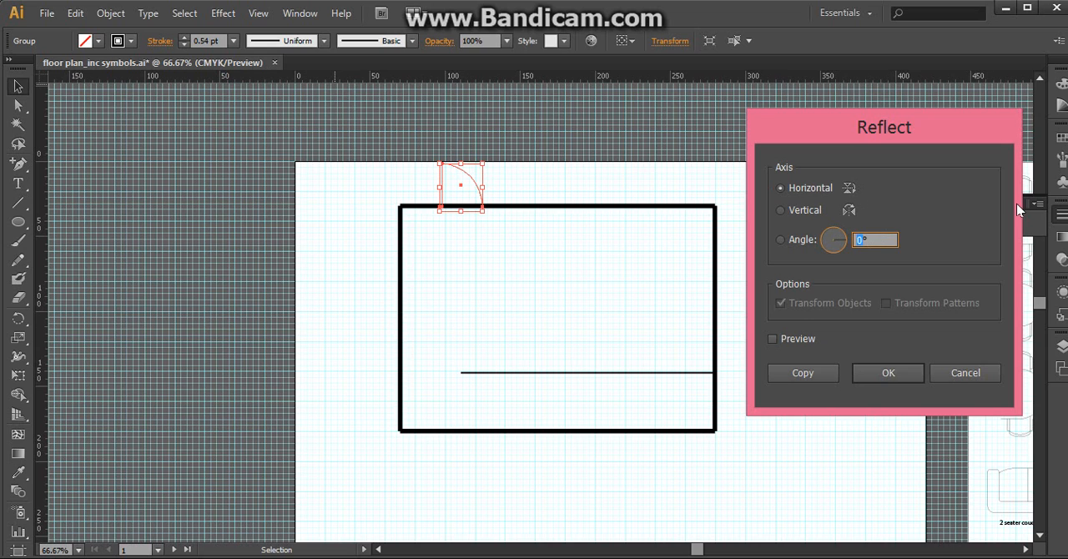
type("180")
key("Return")
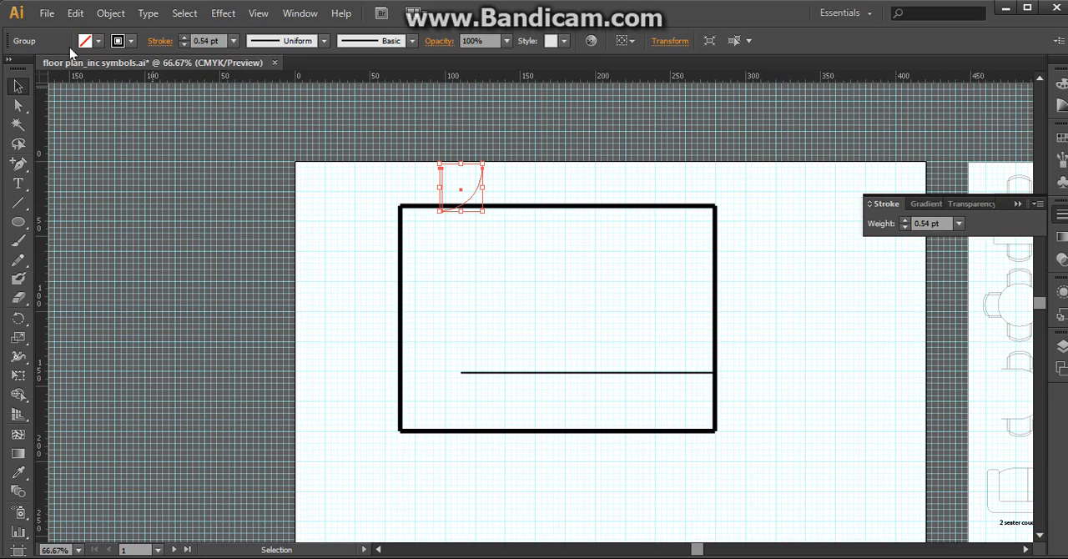
Place the reflected door against the inner side of the upper wall, with its hinge edge at about 120 mm, and inspect it up close.
left_click_drag(440, 182, 478, 224)
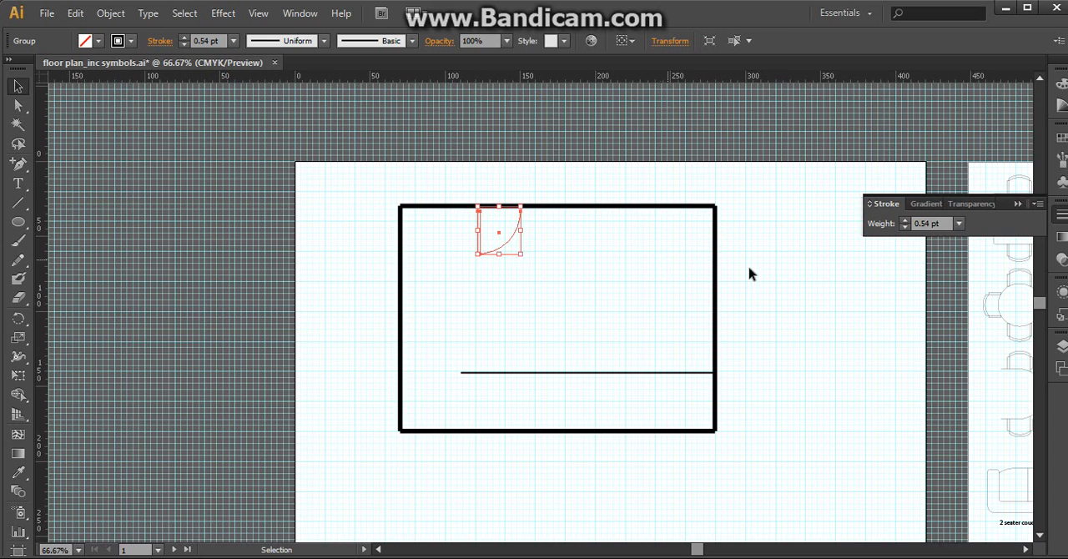
left_click(777, 278)
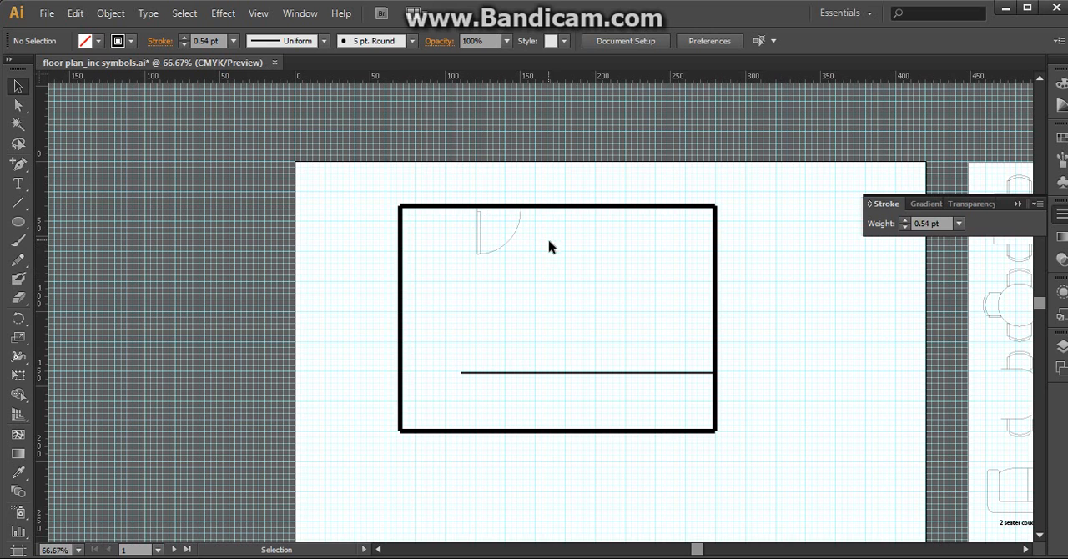
key("z")
left_click(508, 227)
left_click(539, 289)
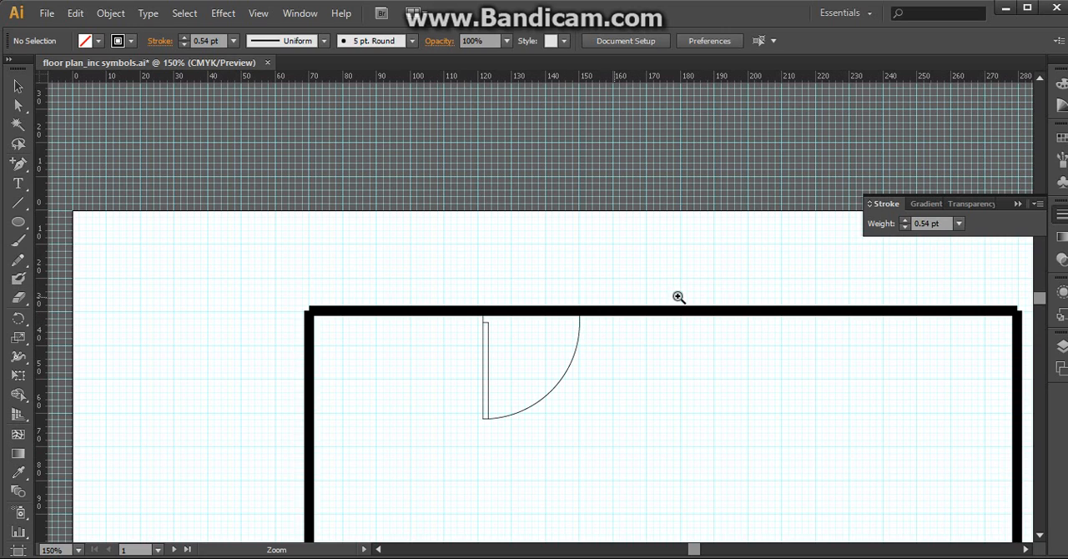
Cut the window symbol from the symbols artboard.
left_click(787, 376, "alt")
left_click(863, 422, "alt")
left_click_drag(920, 371, 524, 344)
left_click(772, 286)
left_click(528, 356)
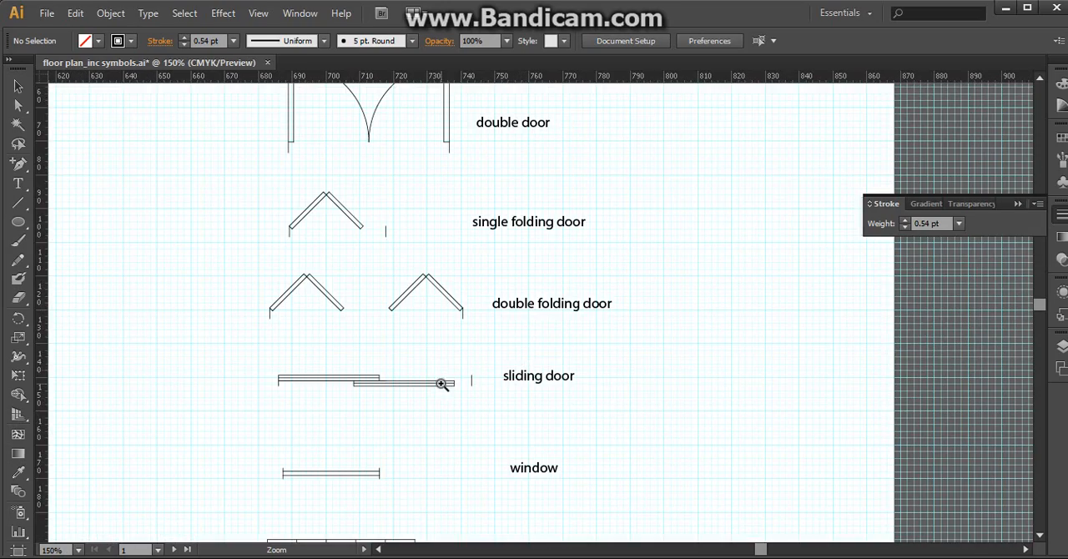
scroll(439, 379, "down", 3)
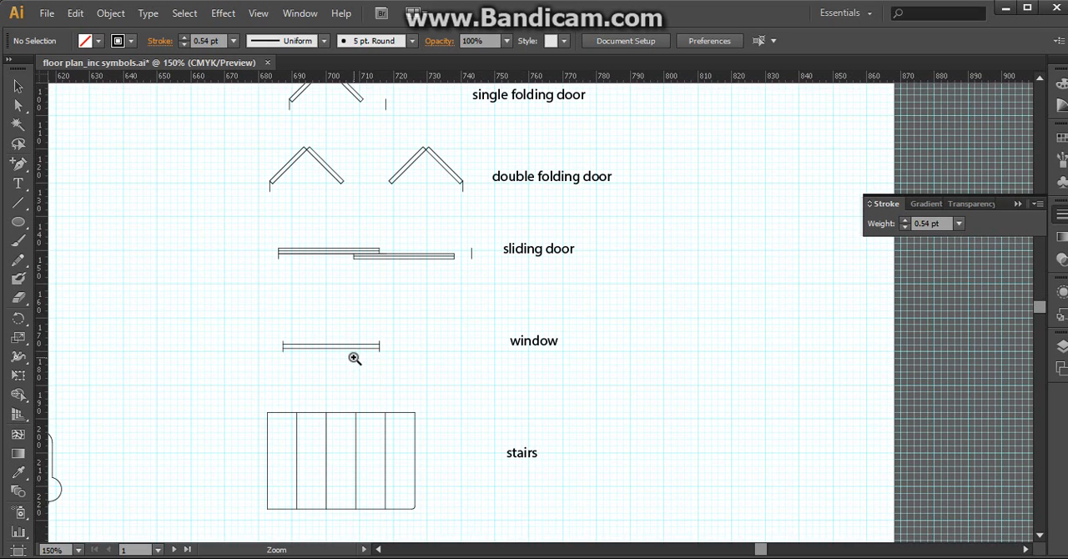
key("v")
left_click(342, 348)
left_click(343, 352)
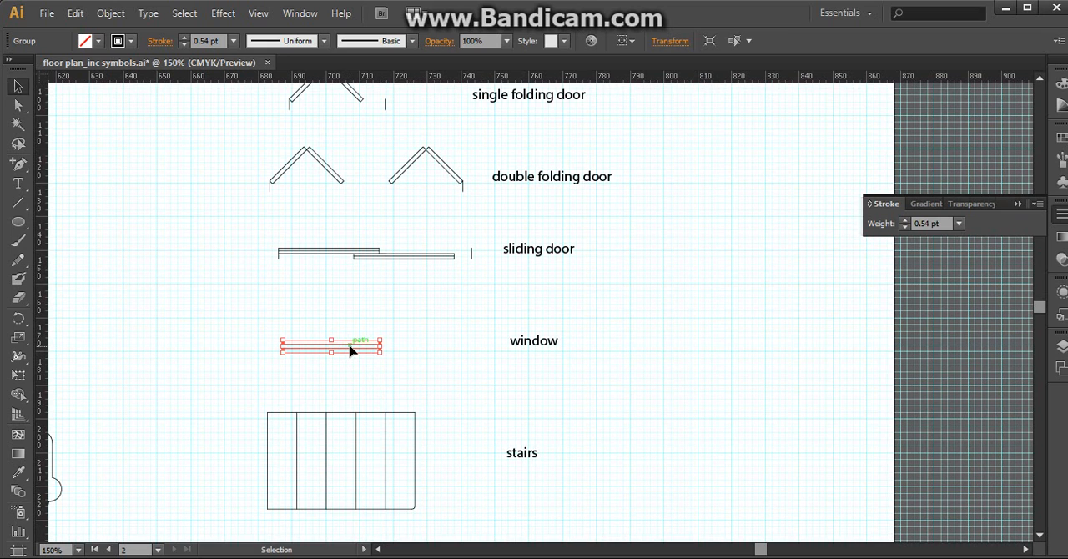
key("ctrl+x")
Paste the window symbol inside the floor plan and place a second window below the first.
left_click_drag(243, 350, 992, 388)
left_click_drag(329, 339, 971, 423)
left_click_drag(324, 306, 877, 469)
left_click_drag(806, 310, 674, 408)
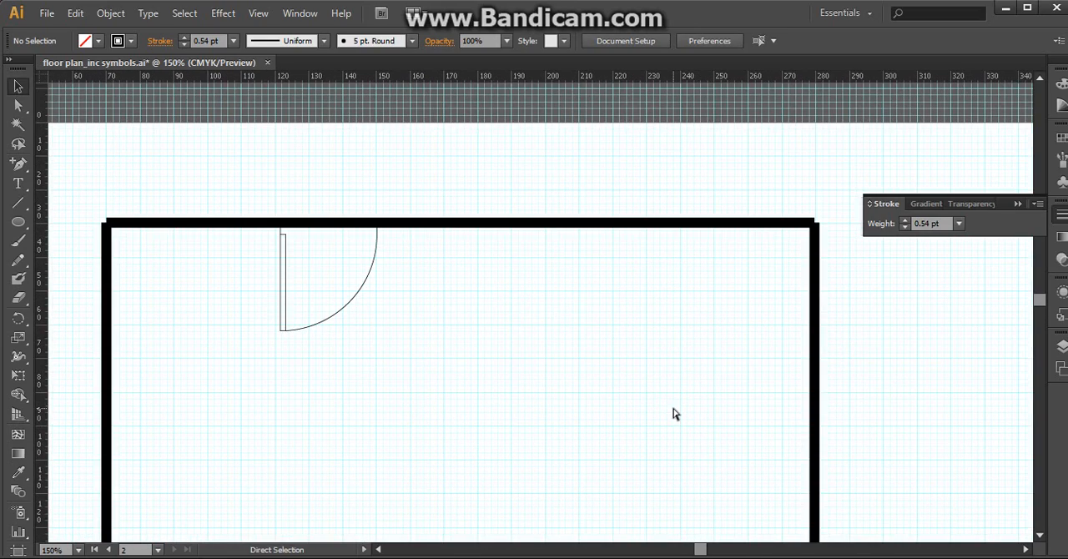
key("ctrl+v")
left_click(565, 343)
left_click(557, 314)
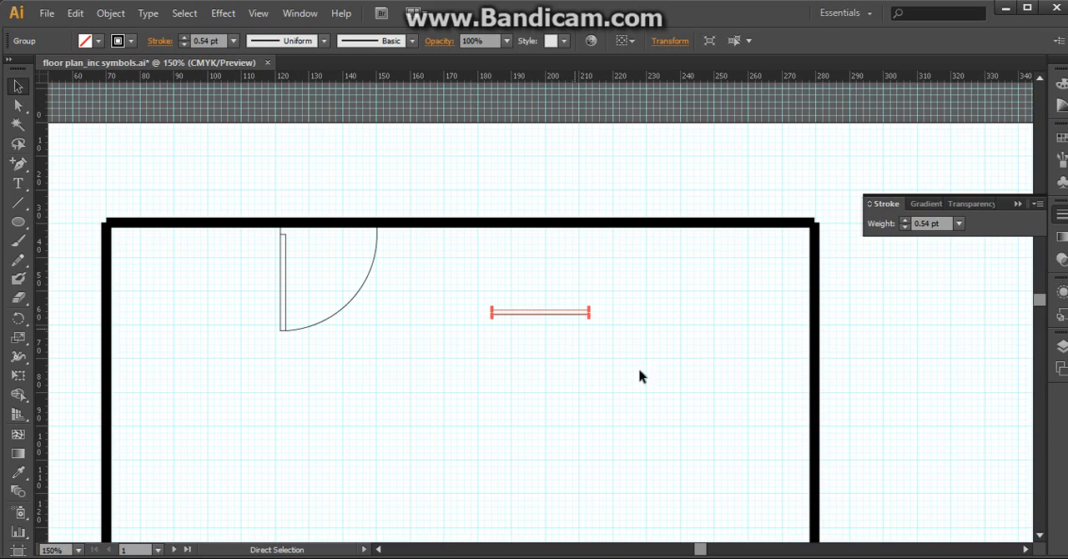
left_click_drag(568, 317, 586, 442)
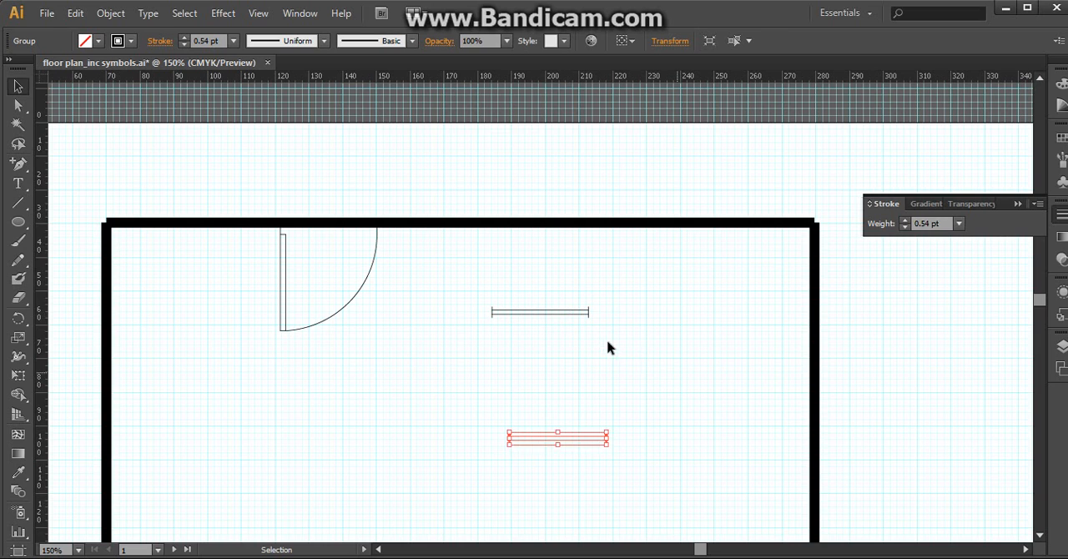
Move both windows end to end onto the outer edge of the upper wall, spanning about 200 to 260 mm.
left_click(605, 343)
left_click(544, 318)
left_click_drag(542, 316, 669, 216)
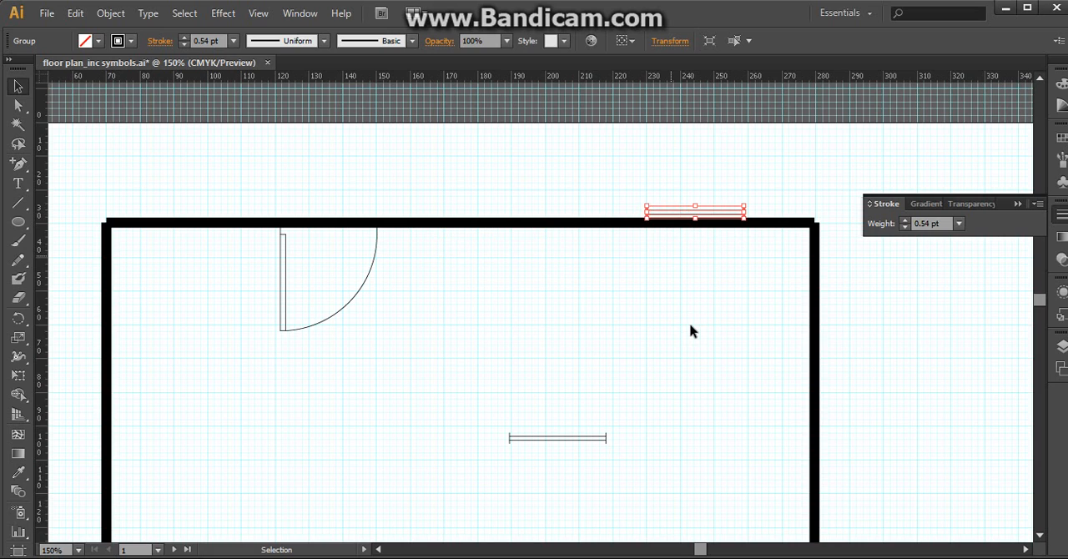
left_click(690, 322)
left_click(563, 443)
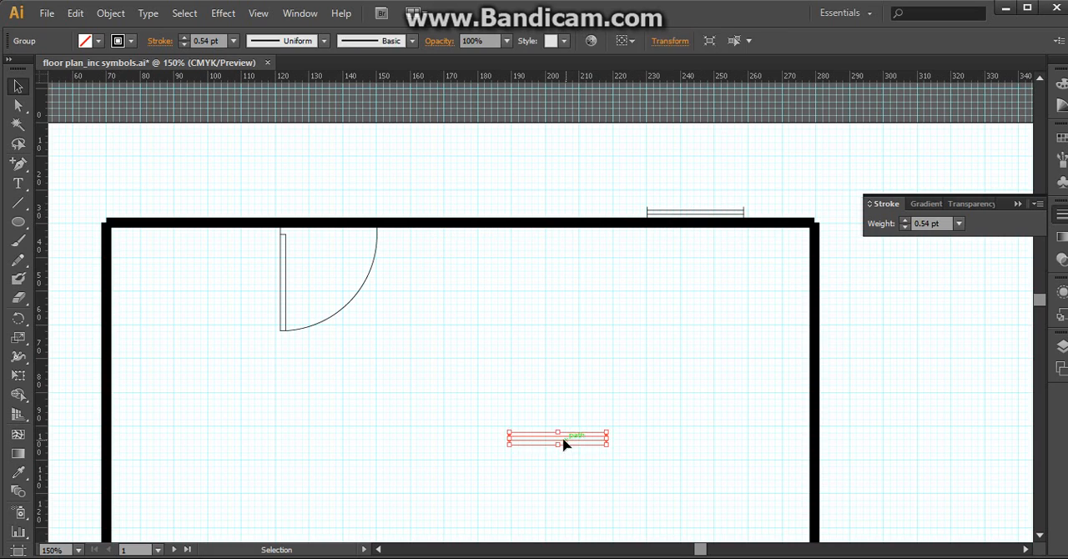
left_click_drag(570, 443, 610, 218)
left_click(741, 267)
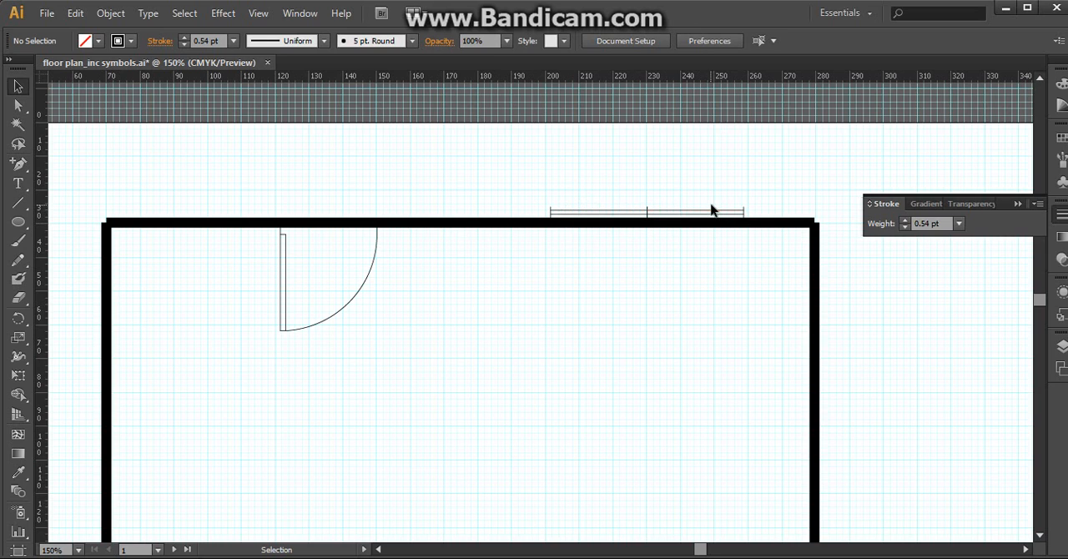
Add a third window on the upper wall, directly left of the two existing ones.
left_click(590, 215)
left_click_drag(593, 216, 501, 221)
left_click(665, 289)
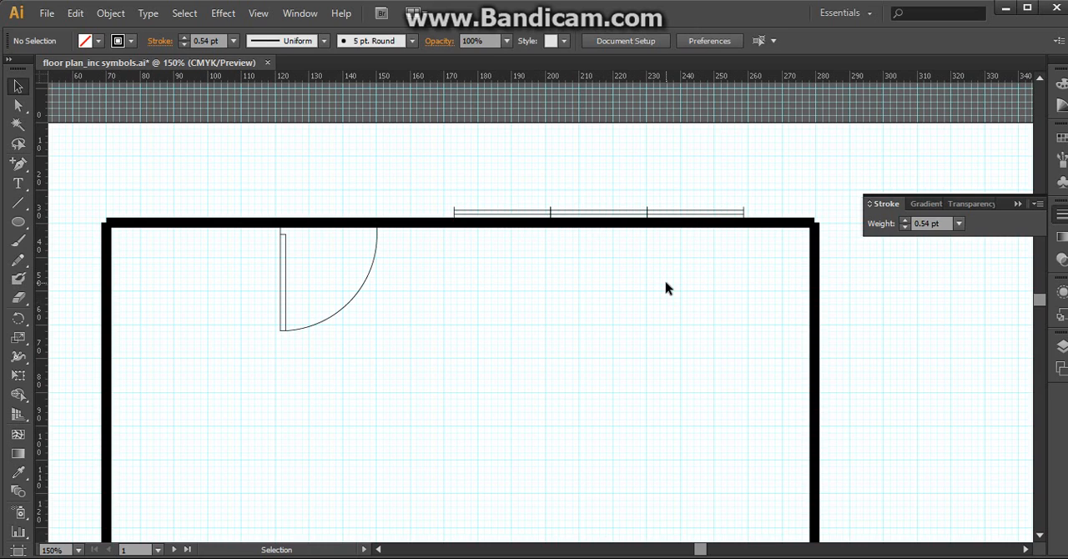
Place a copy of the rightmost window outside the right wall and rotate it to vertical.
left_click_drag(701, 214, 938, 312)
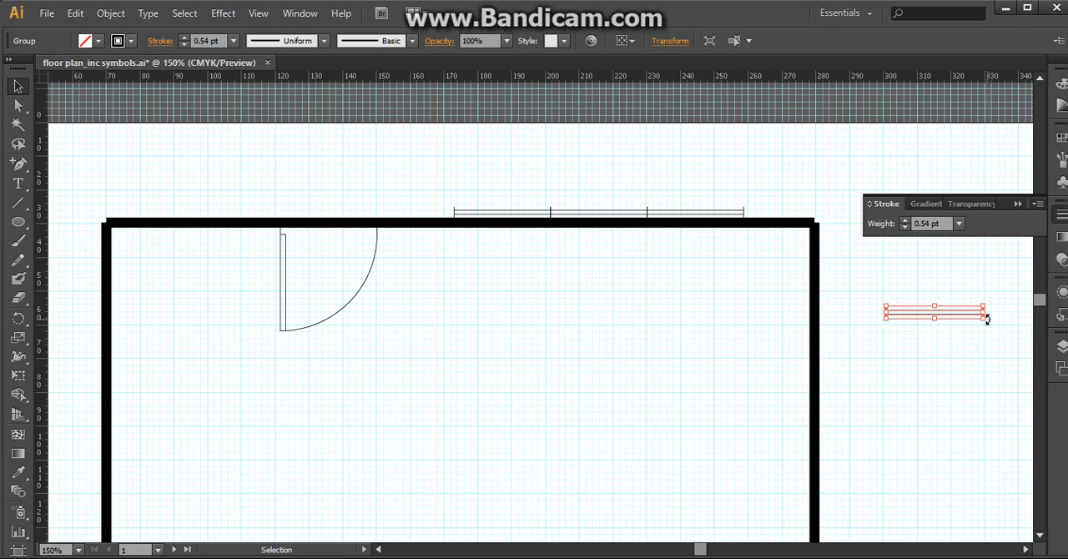
left_click_drag(987, 325, 921, 447)
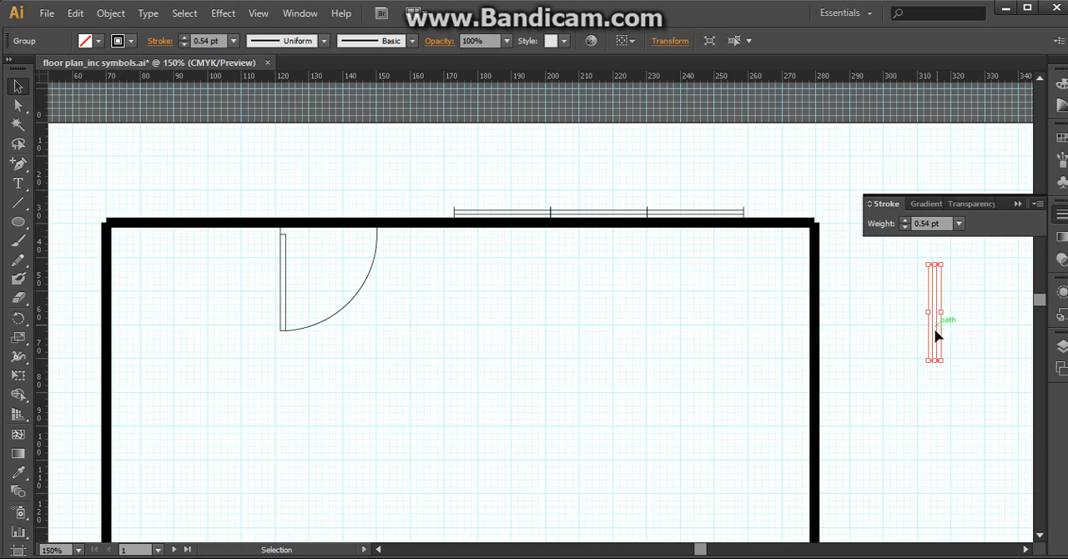
Move the vertical window onto the outer edge of the right wall, near its upper end, and deselect it.
left_click_drag(935, 334, 826, 358)
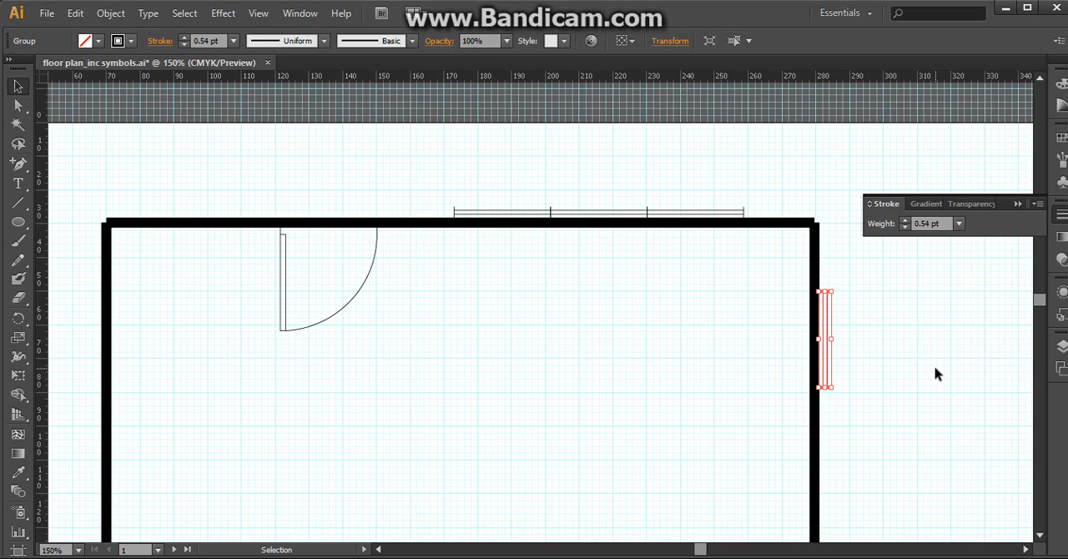
left_click(835, 275)
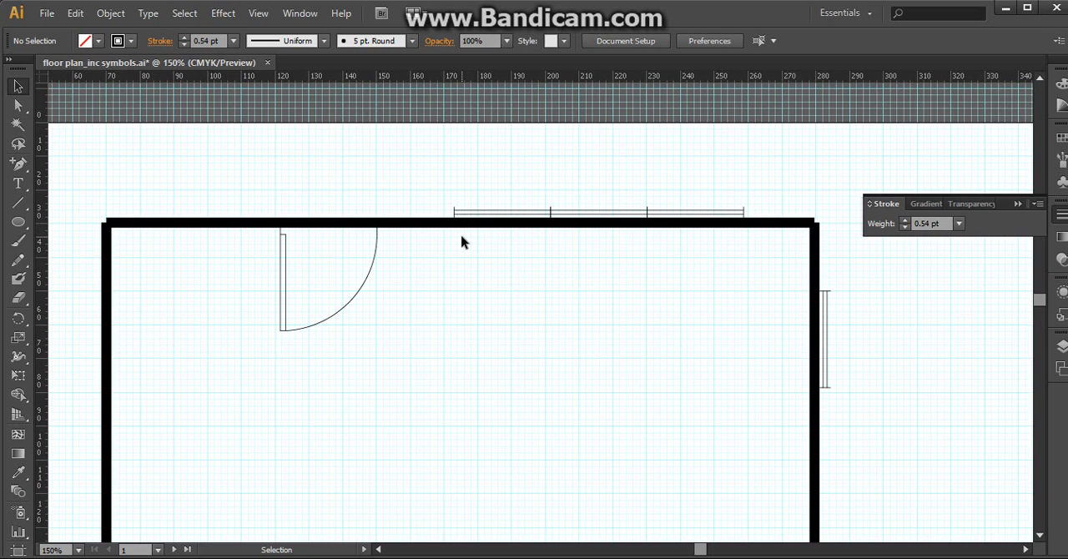
Use the Add Anchor Point tool on the upper wall's path at the left end of the leftmost window.
key("z")
left_click(493, 248)
left_click(489, 309)
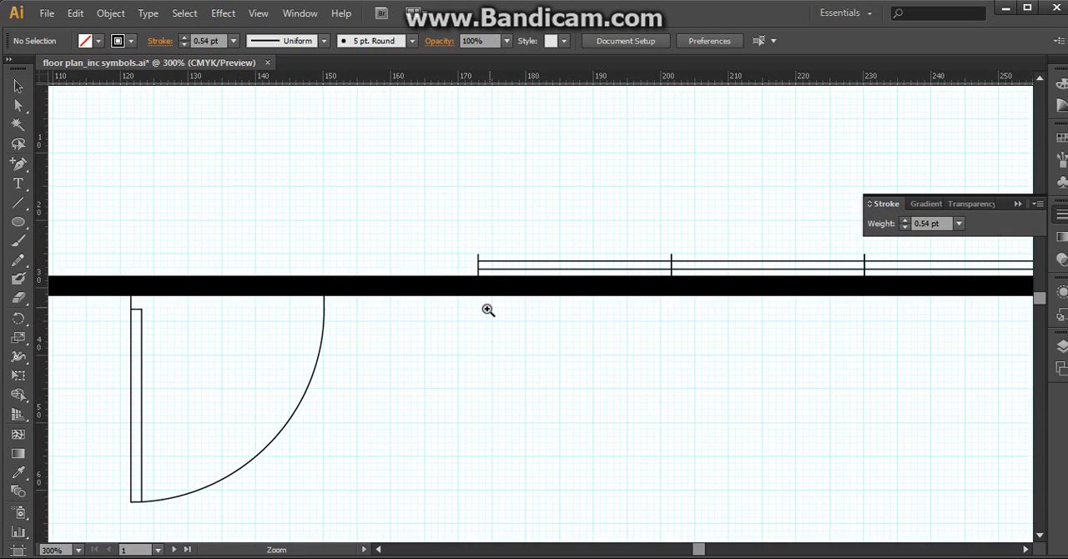
left_click(489, 309)
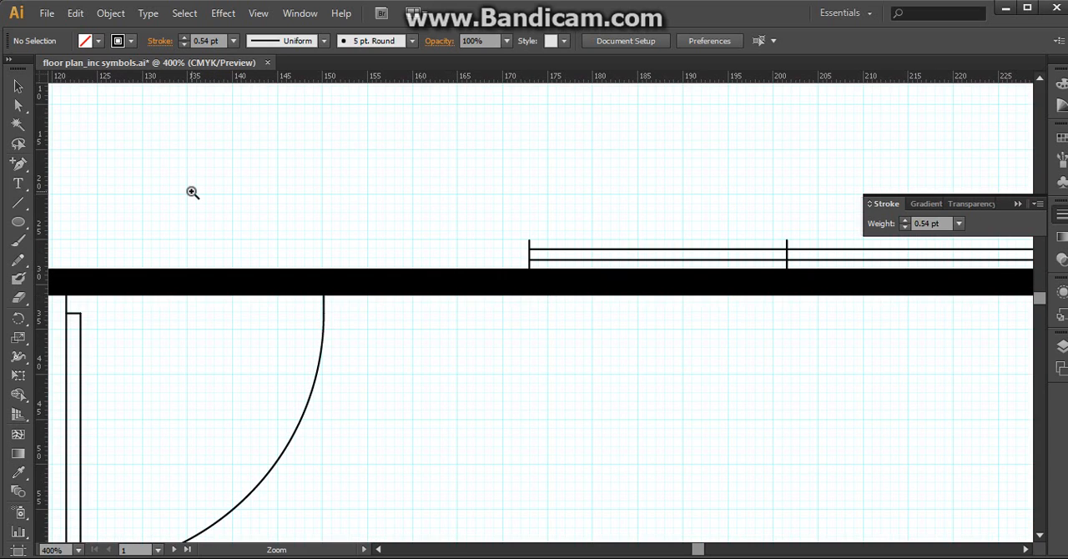
left_click(19, 87)
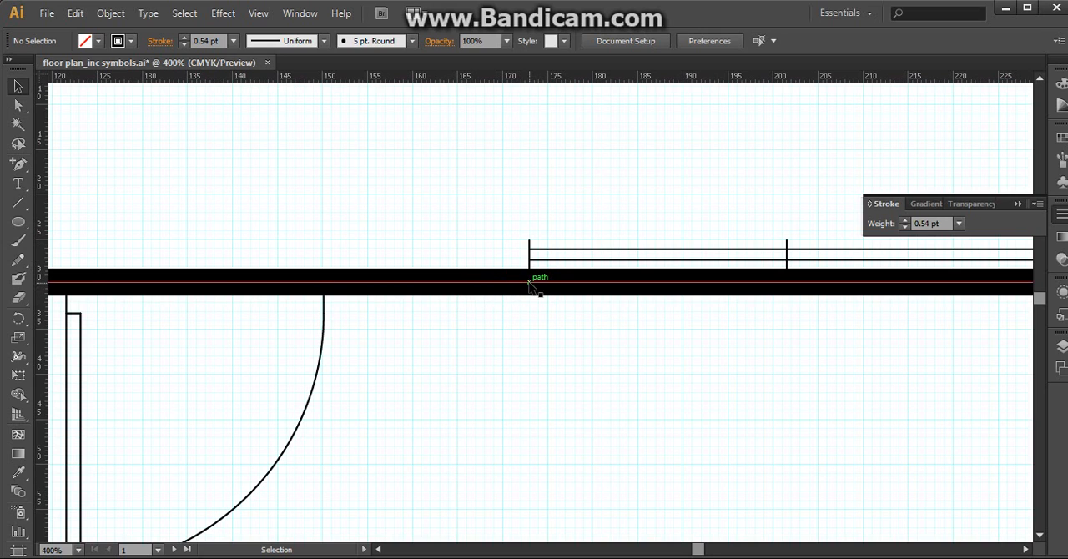
left_click(18, 165)
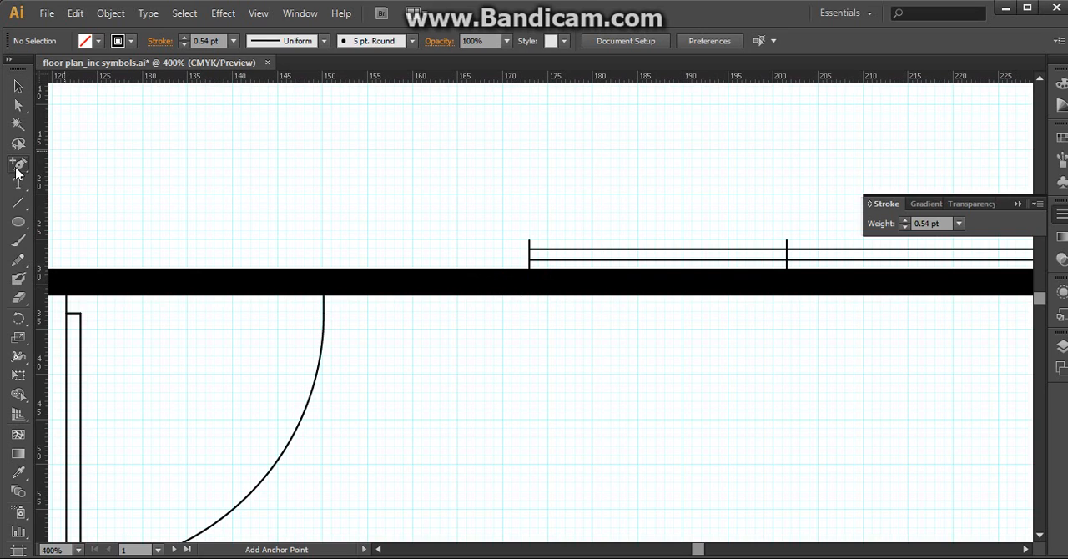